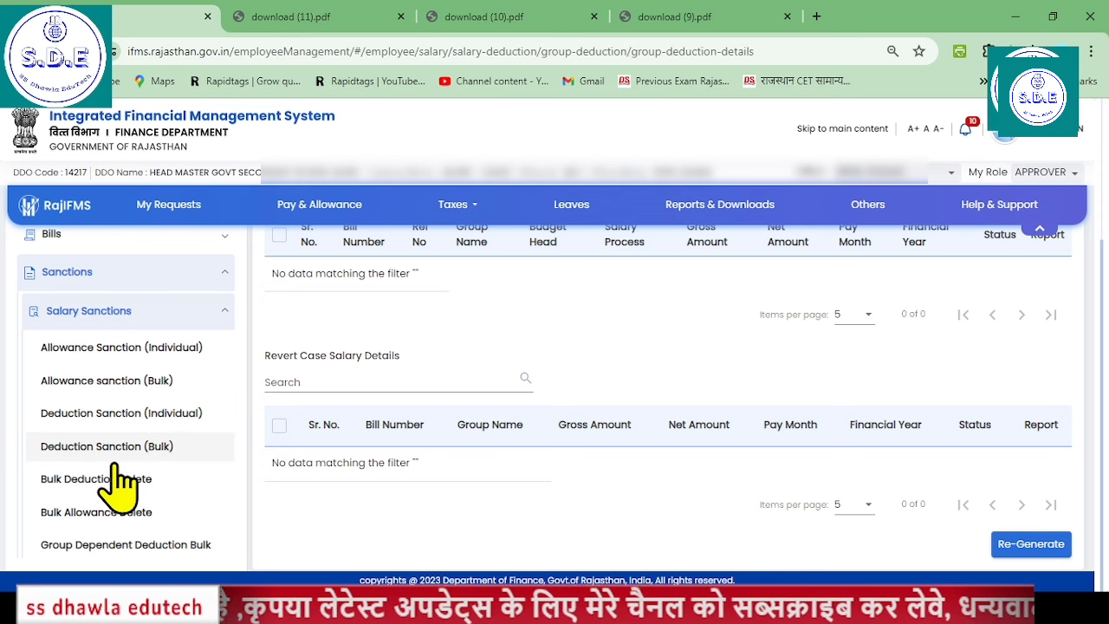
Step: Open the bulk deduction sanction page and look through its employee list
{"action": "scroll", "coordinate": [354, 446], "scroll_direction": "down", "scroll_amount": 2}
{"action": "scroll", "coordinate": [460, 452], "scroll_direction": "up", "scroll_amount": 2}
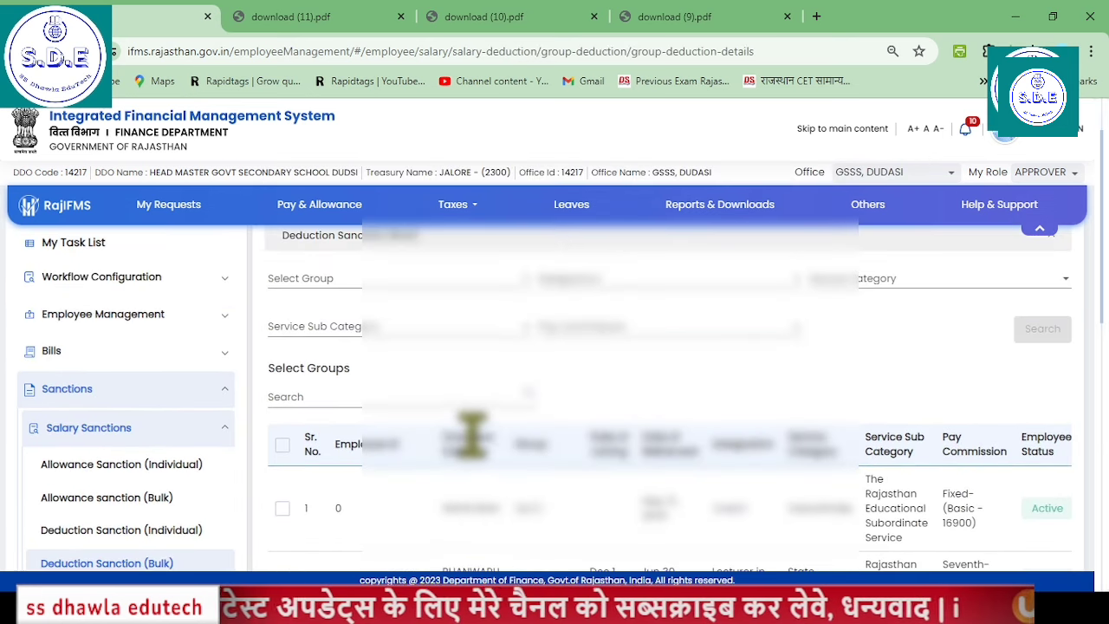
{"action": "scroll", "coordinate": [498, 463], "scroll_direction": "down", "scroll_amount": 2}
{"action": "scroll", "coordinate": [523, 471], "scroll_direction": "down", "scroll_amount": 2}
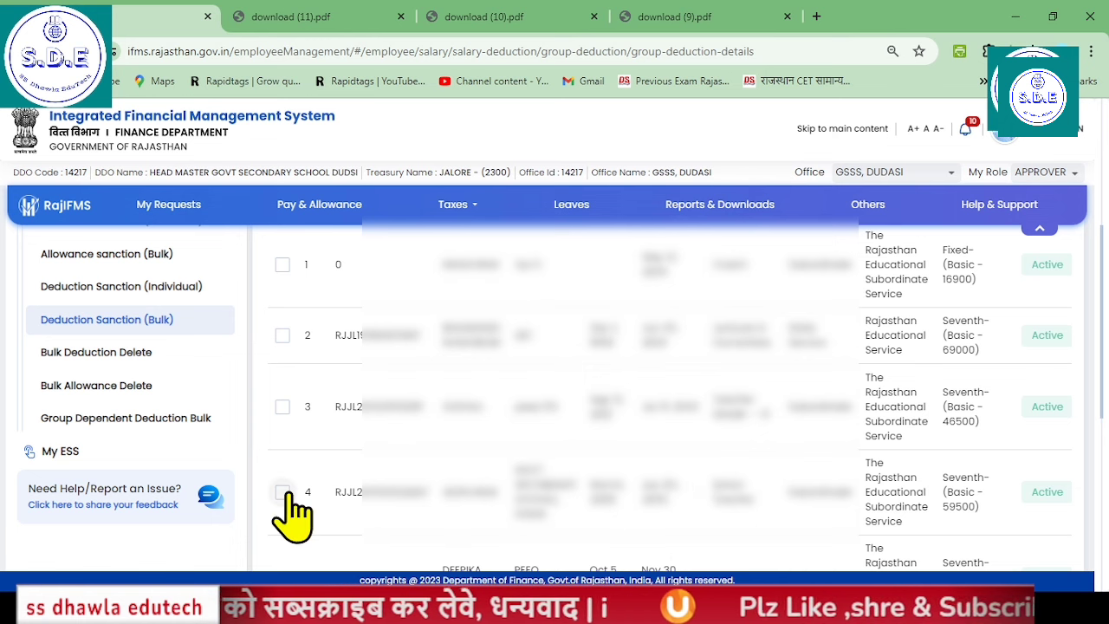
{"action": "scroll", "coordinate": [507, 503], "scroll_direction": "up", "scroll_amount": 2}
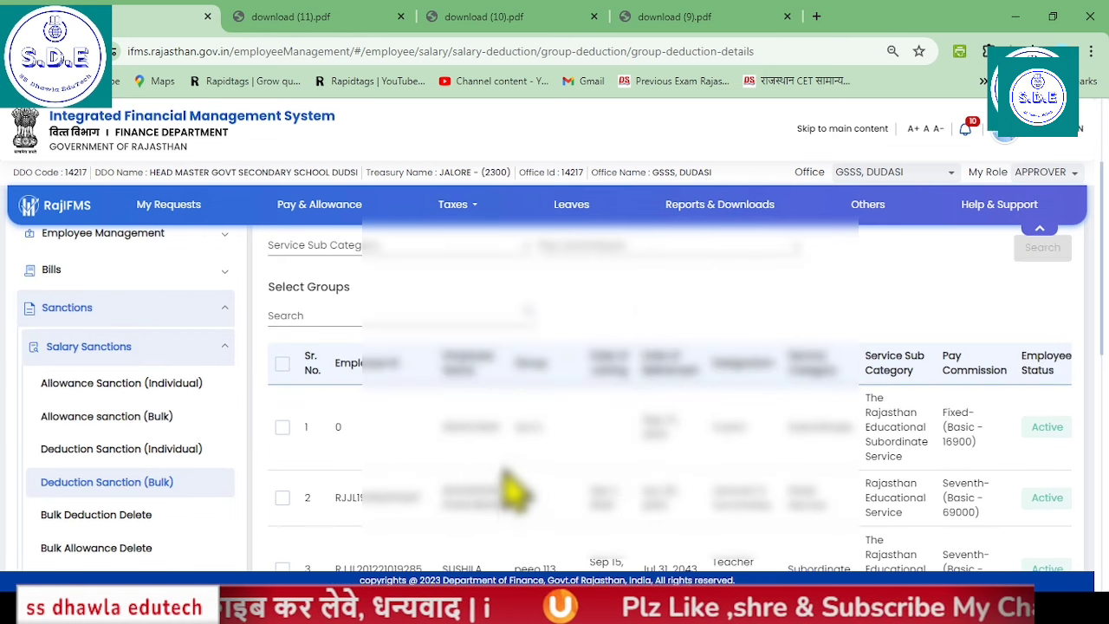
Step: Filter the bulk deduction sanction list by the GOVT. SECONDARY SCHOOL group and view the designation choices
{"action": "scroll", "coordinate": [511, 489], "scroll_direction": "up", "scroll_amount": 1}
{"action": "left_click", "coordinate": [326, 290]}
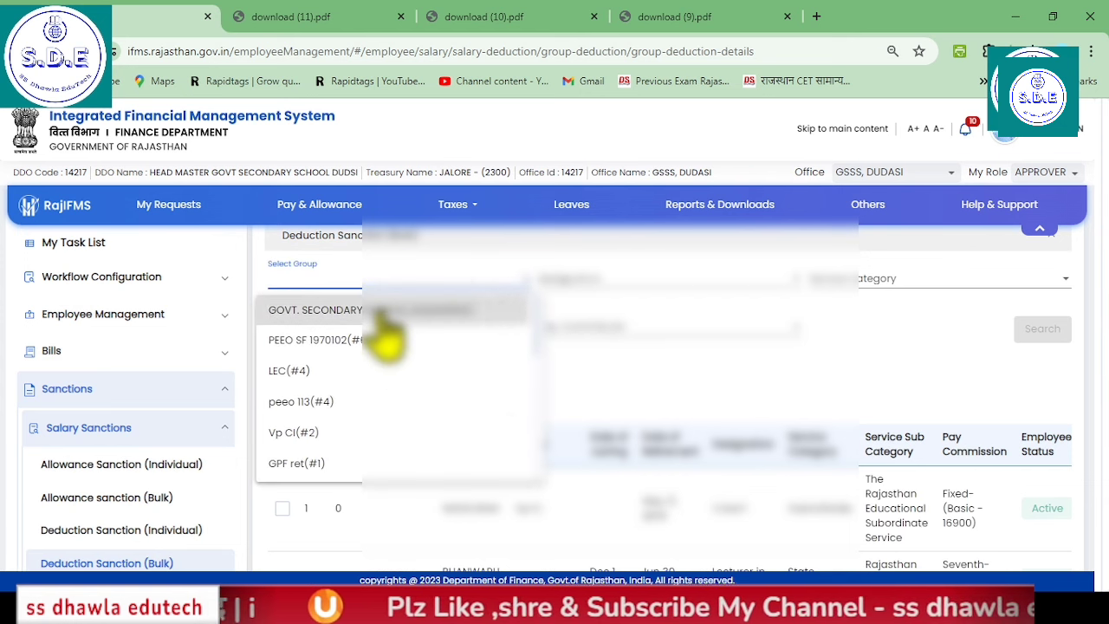
{"action": "left_click", "coordinate": [383, 314]}
{"action": "left_click", "coordinate": [617, 286]}
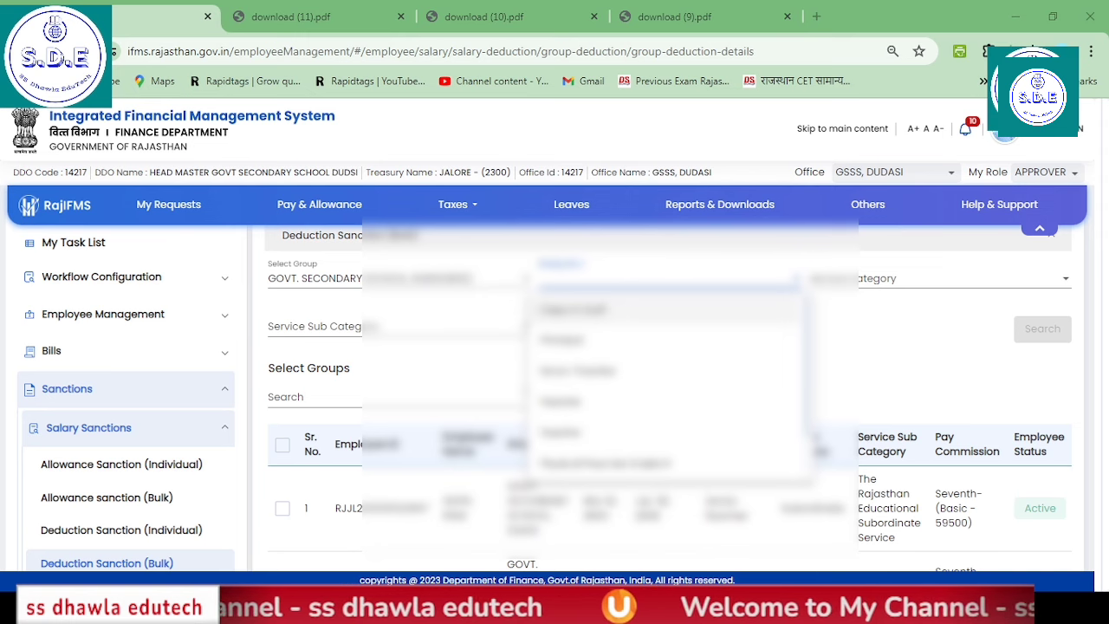
{"action": "scroll", "coordinate": [554, 390], "scroll_direction": "down", "scroll_amount": 2}
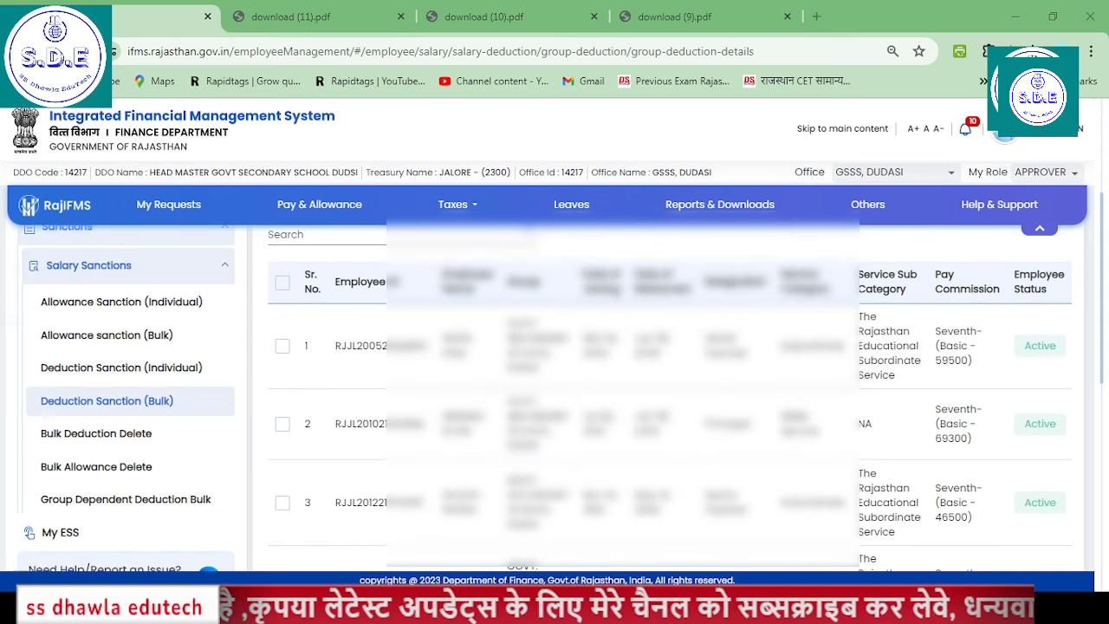
Step: Open the bulk deduction deletion page and choose Group Insurance-211 as the deduction name
{"action": "left_click", "coordinate": [95, 434]}
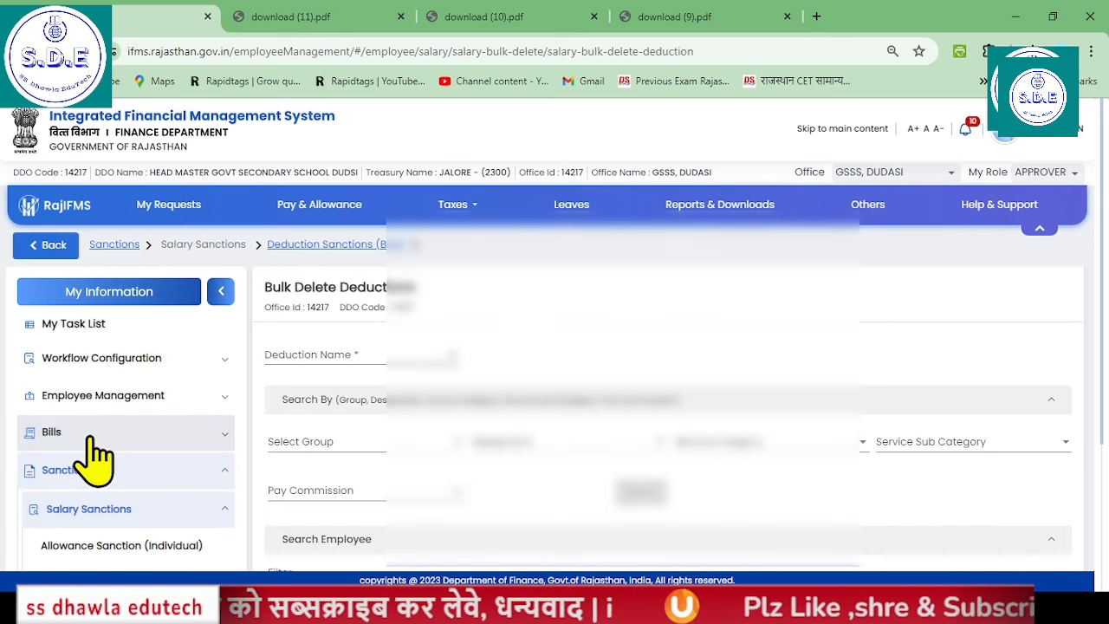
{"action": "left_click", "coordinate": [327, 357]}
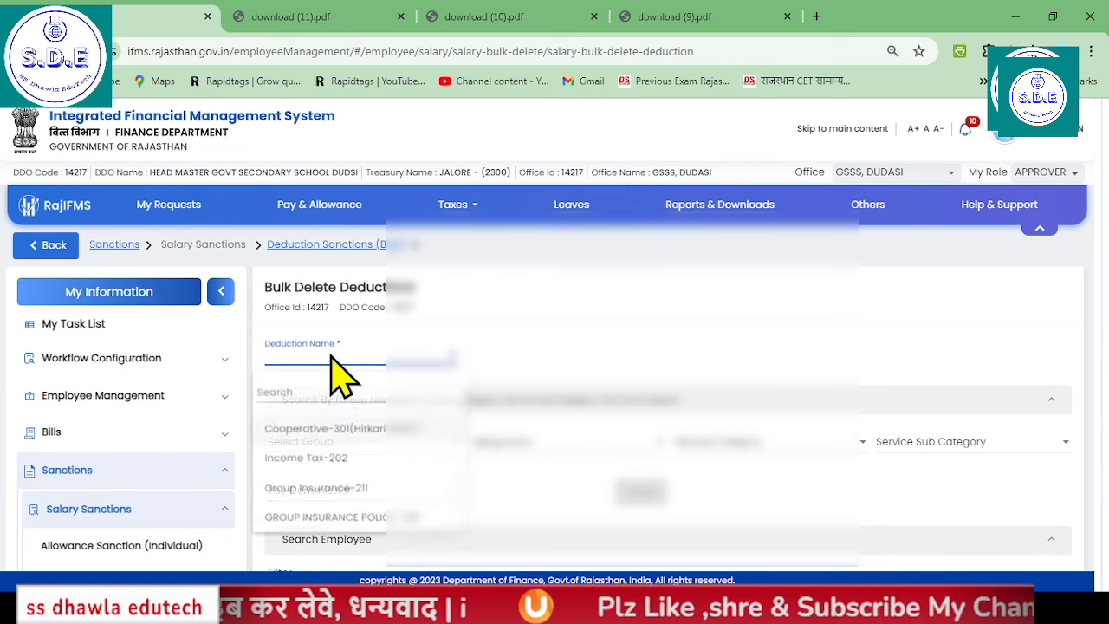
{"action": "left_click", "coordinate": [326, 494]}
{"action": "scroll", "coordinate": [368, 415], "scroll_direction": "down", "scroll_amount": 1}
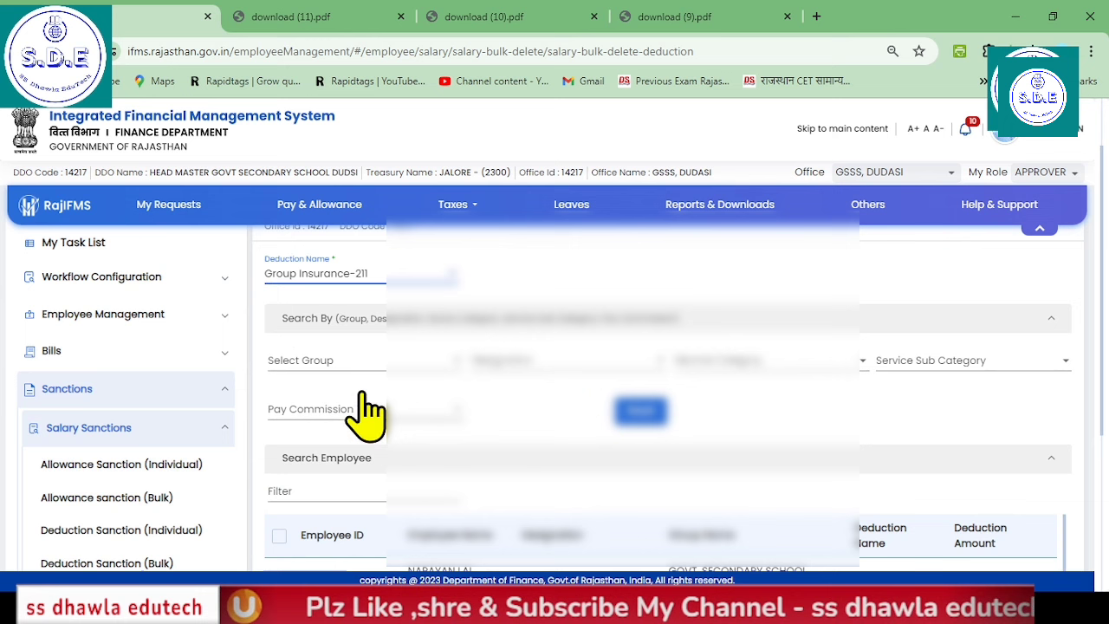
Step: Filter the deductions by the GOVT. SECONDARY SCHOOL, DUDSI group and the Senior Teacher designation
{"action": "left_click", "coordinate": [339, 374]}
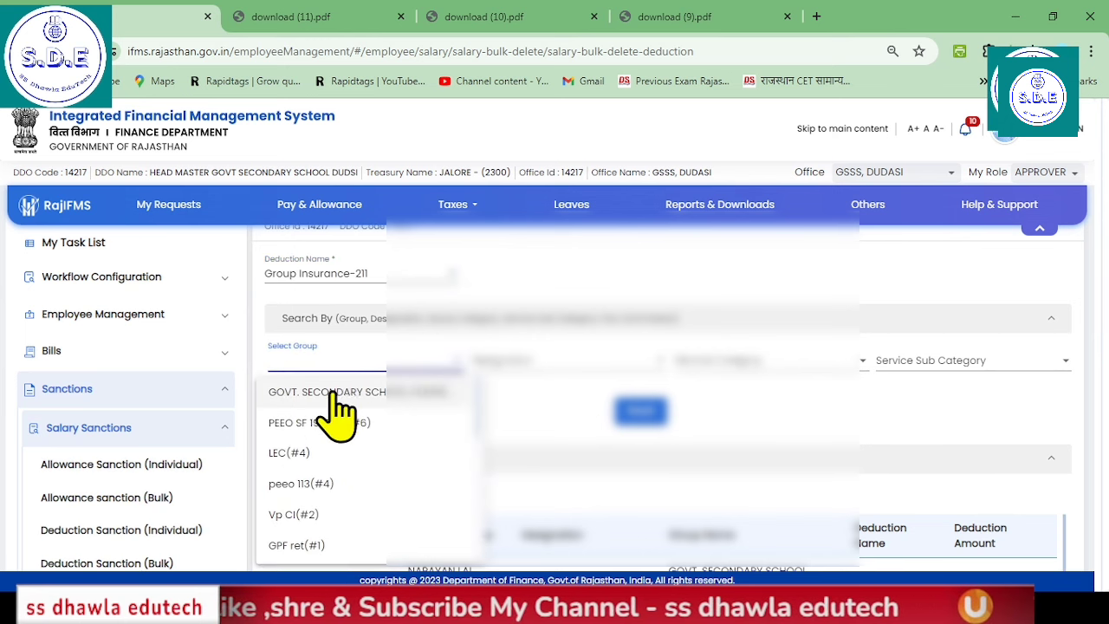
{"action": "left_click", "coordinate": [336, 391]}
{"action": "scroll", "coordinate": [622, 459], "scroll_direction": "down", "scroll_amount": 1}
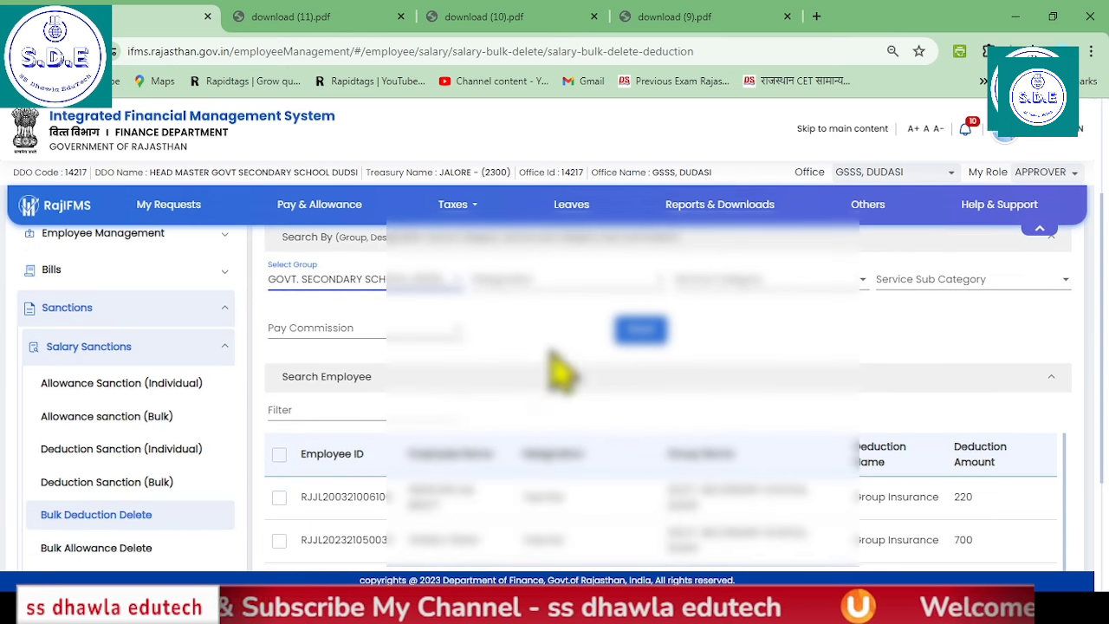
{"action": "left_click", "coordinate": [526, 284]}
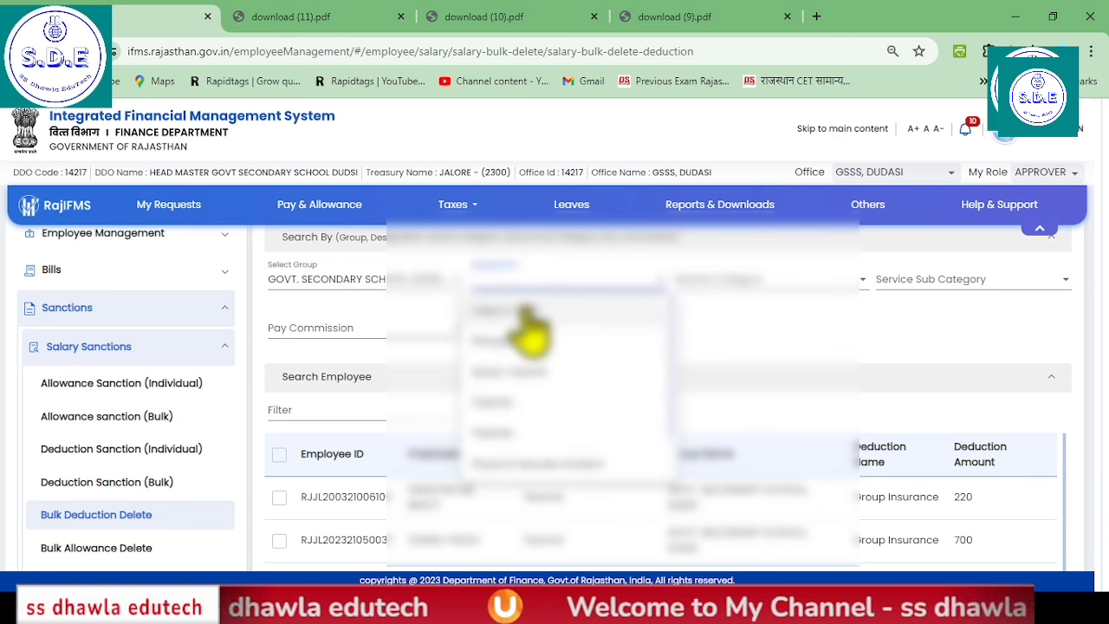
{"action": "left_click", "coordinate": [515, 373]}
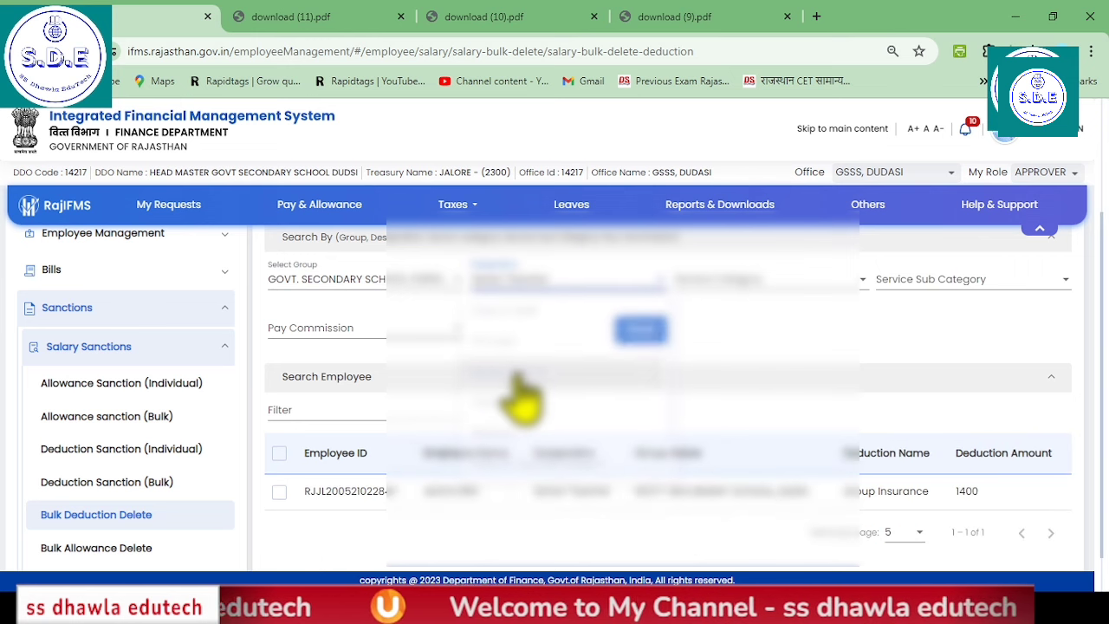
Step: Delete the senior teacher's Group Insurance deduction, confirm the request and dismiss the result dialog
{"action": "left_click", "coordinate": [279, 491]}
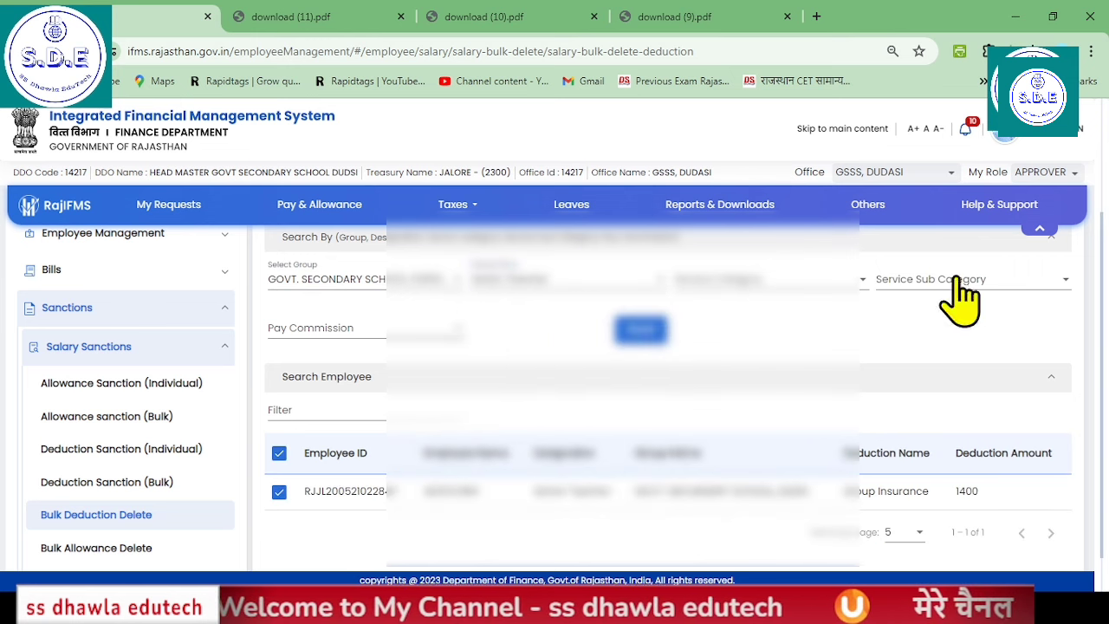
{"action": "scroll", "coordinate": [936, 494], "scroll_direction": "down", "scroll_amount": 1}
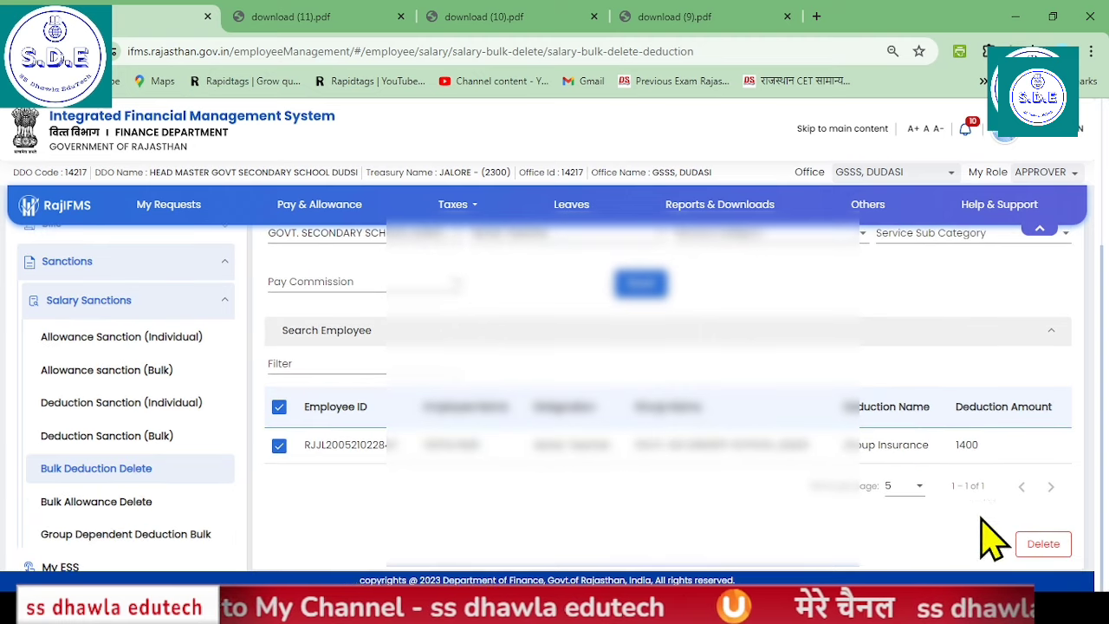
{"action": "left_click", "coordinate": [1044, 545]}
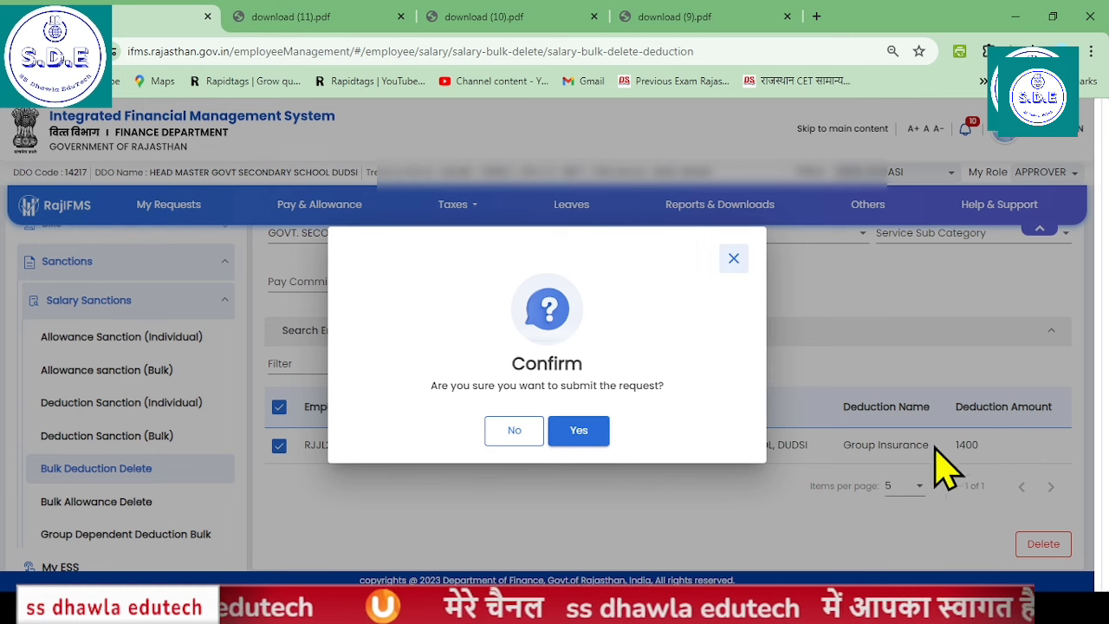
{"action": "left_click", "coordinate": [577, 437]}
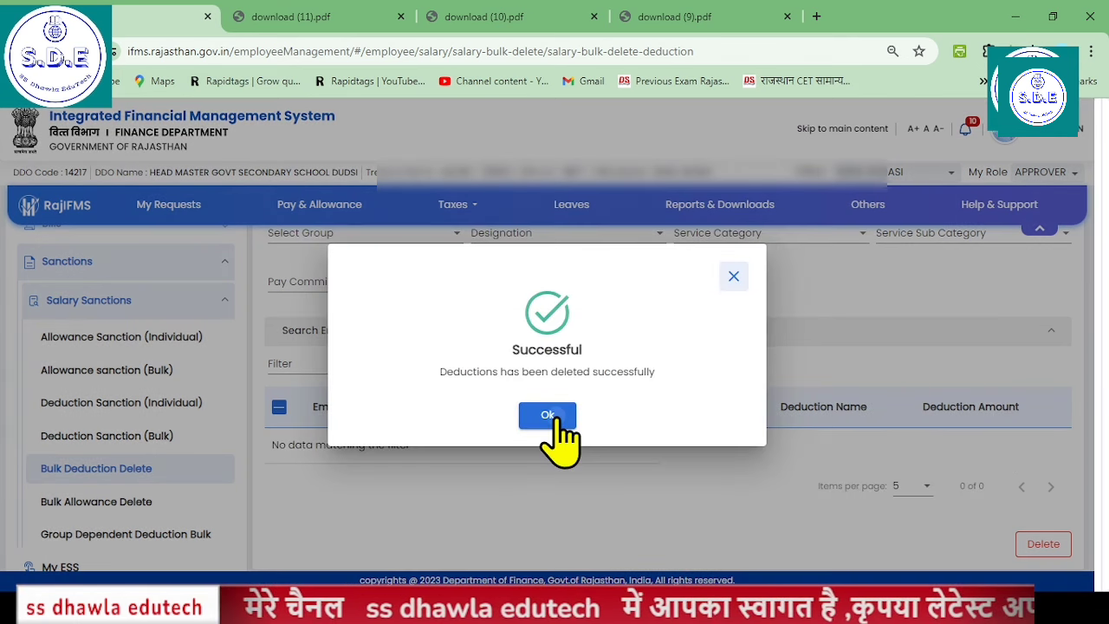
{"action": "left_click", "coordinate": [549, 417]}
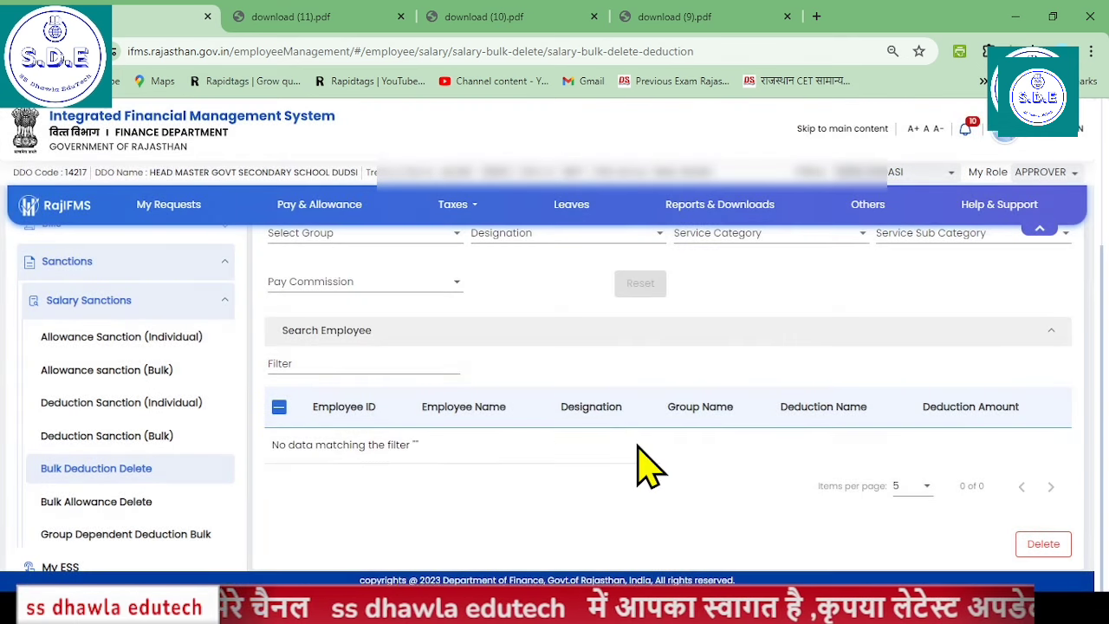
Step: List the Group Insurance-211 deductions for the GOVT. SECONDARY SCHOOL, DUDSI group, using the second Teacher designation
{"action": "scroll", "coordinate": [446, 356], "scroll_direction": "up", "scroll_amount": 2}
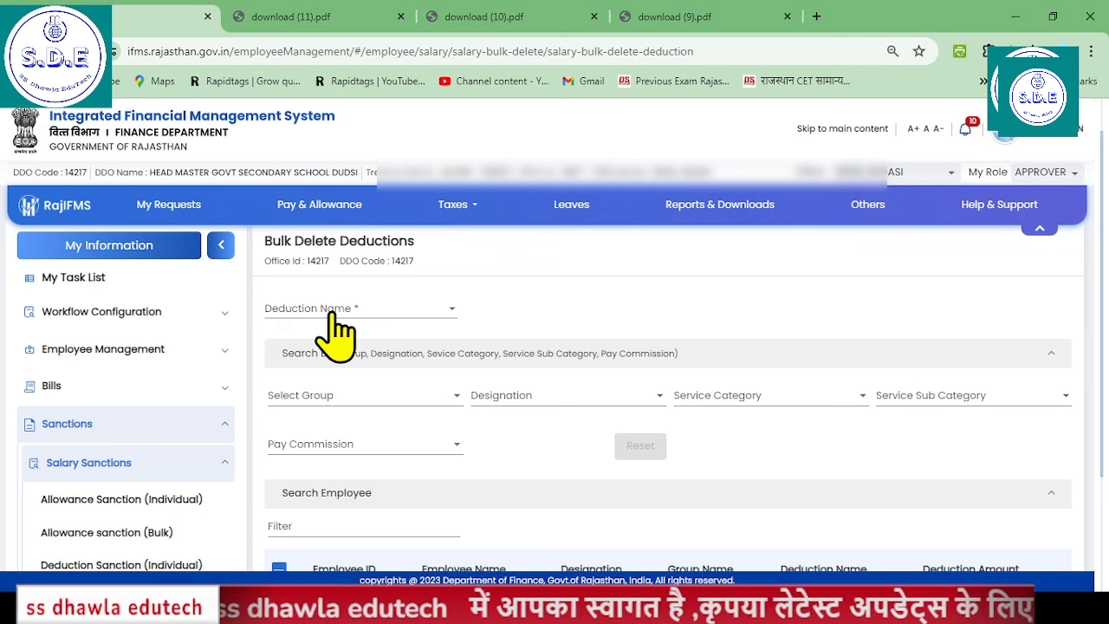
{"action": "left_click", "coordinate": [336, 322]}
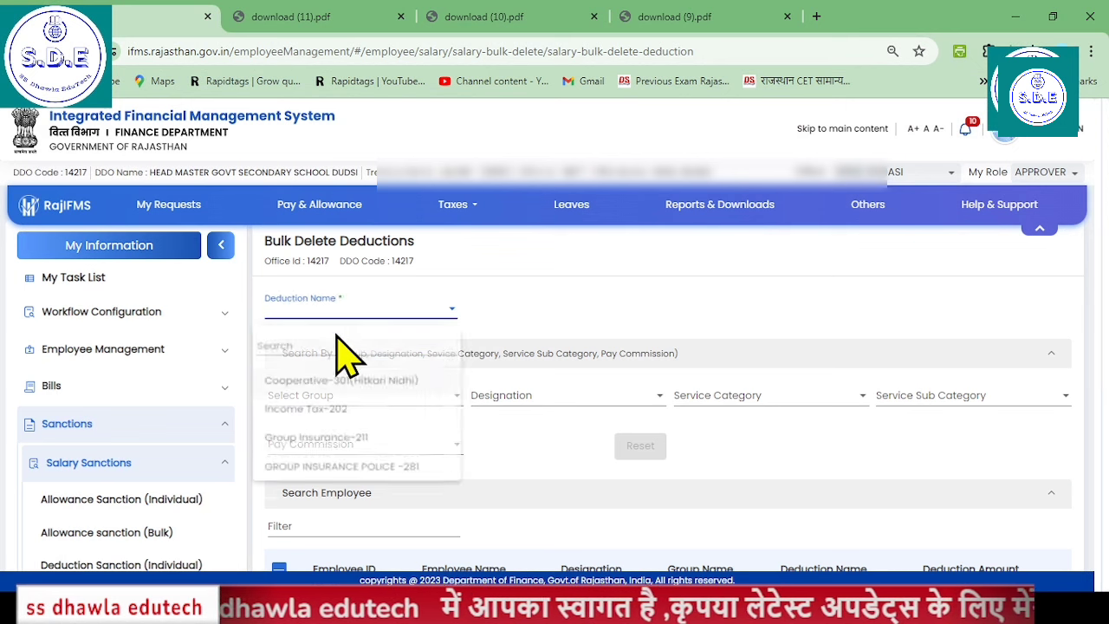
{"action": "left_click", "coordinate": [295, 447]}
{"action": "left_click", "coordinate": [332, 404]}
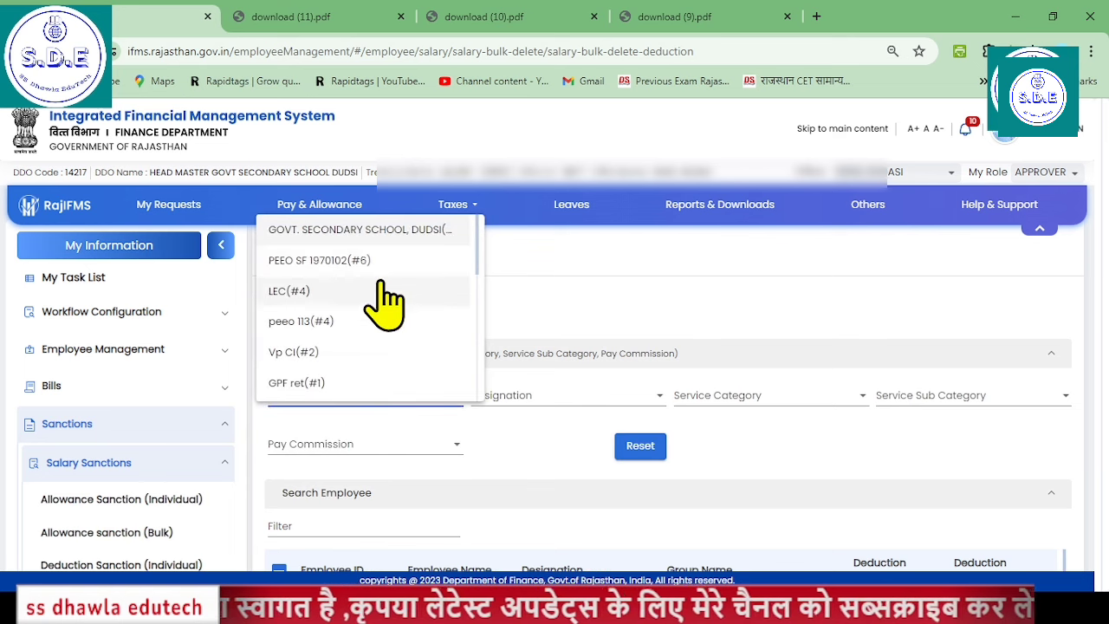
{"action": "left_click", "coordinate": [386, 229]}
{"action": "left_click", "coordinate": [553, 400]}
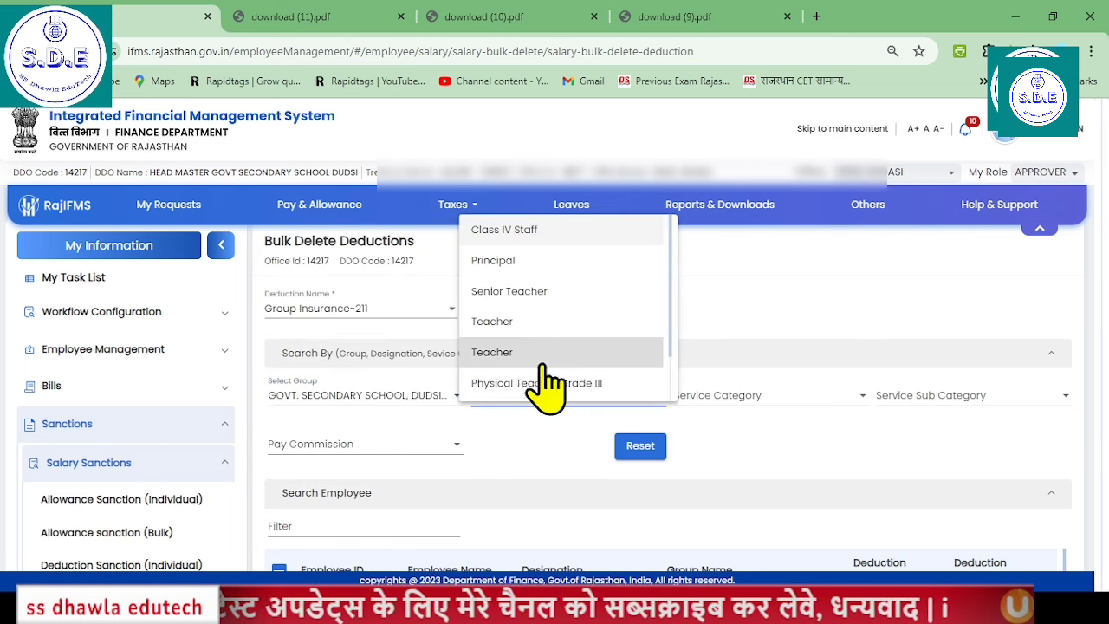
{"action": "left_click", "coordinate": [533, 354]}
Step: Delete the teachers' Group Insurance deductions of 700 and 2100, confirm the request and dismiss the result dialog
{"action": "scroll", "coordinate": [759, 424], "scroll_direction": "down", "scroll_amount": 5}
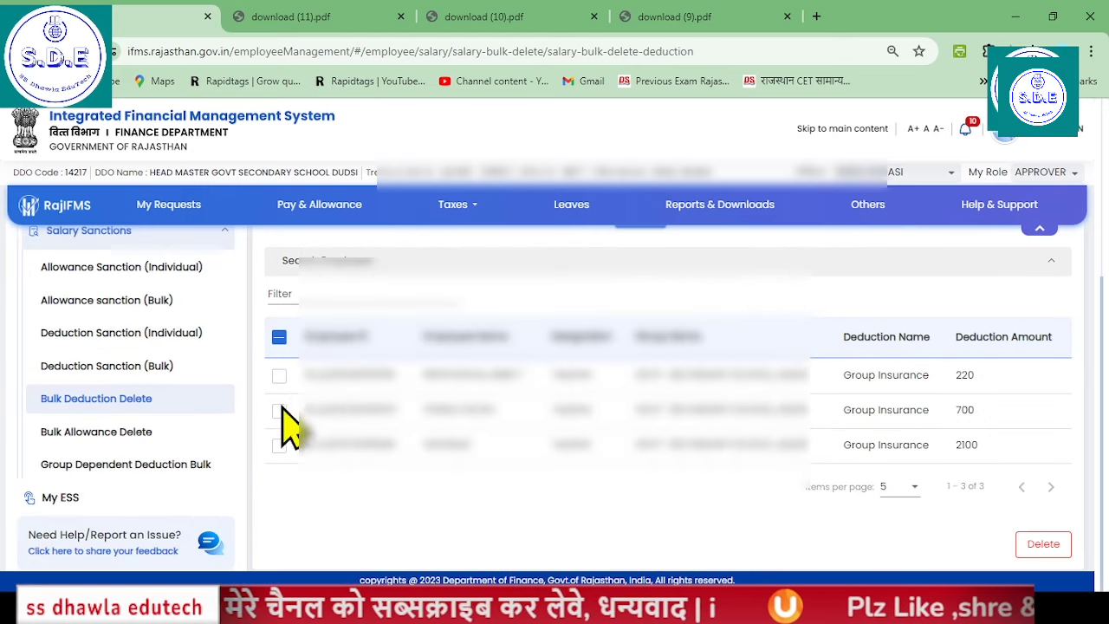
{"action": "left_click", "coordinate": [279, 411]}
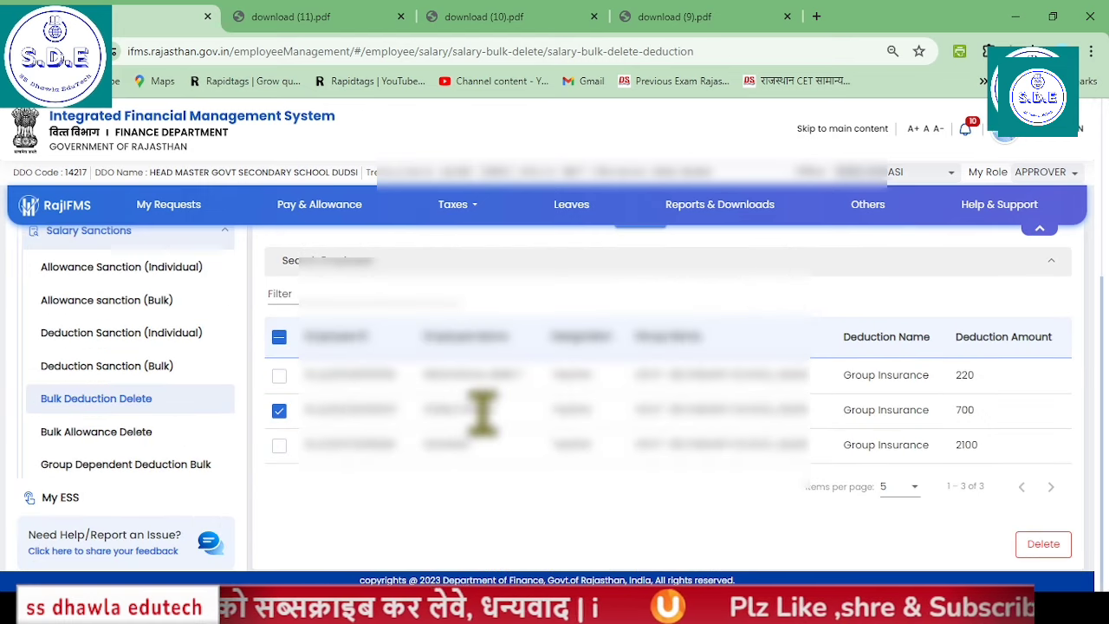
{"action": "left_click", "coordinate": [279, 445]}
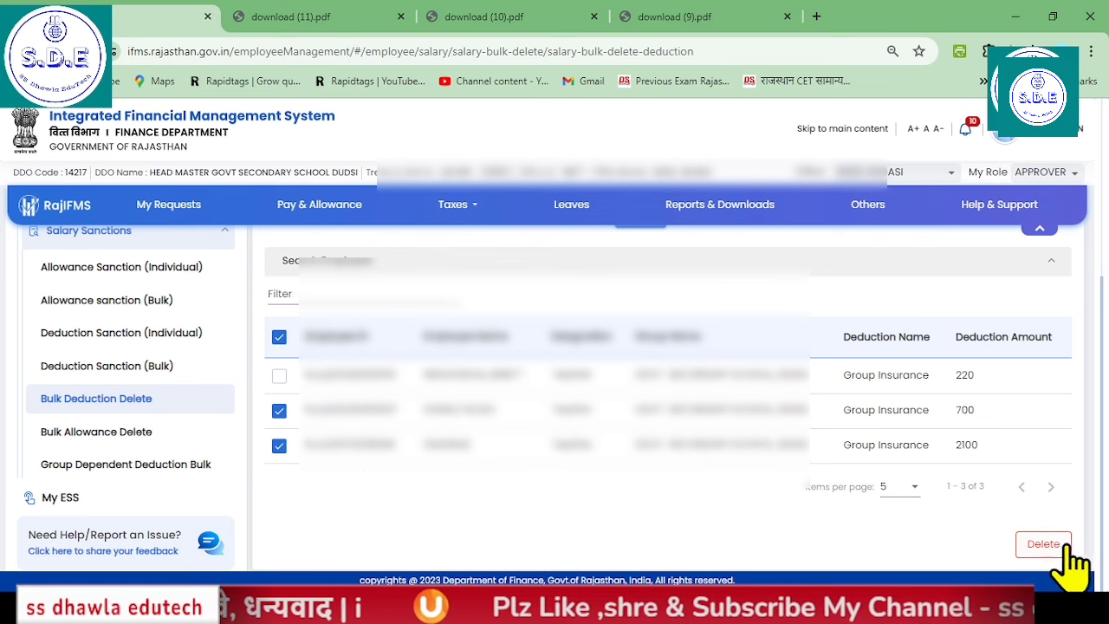
{"action": "left_click", "coordinate": [1043, 543]}
{"action": "left_click", "coordinate": [579, 429]}
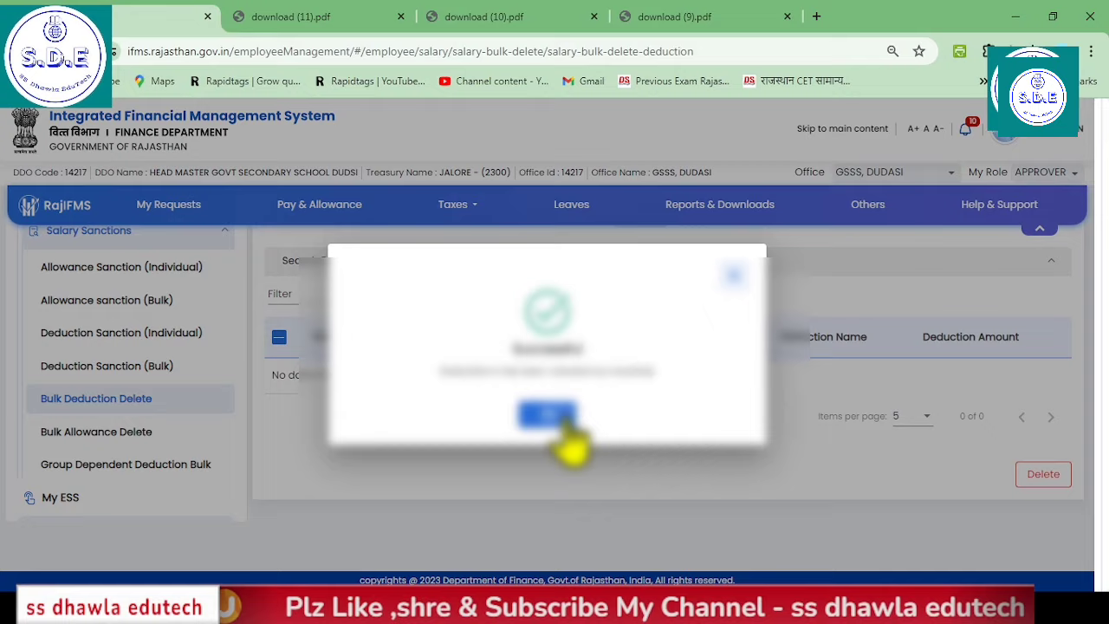
{"action": "left_click", "coordinate": [563, 424]}
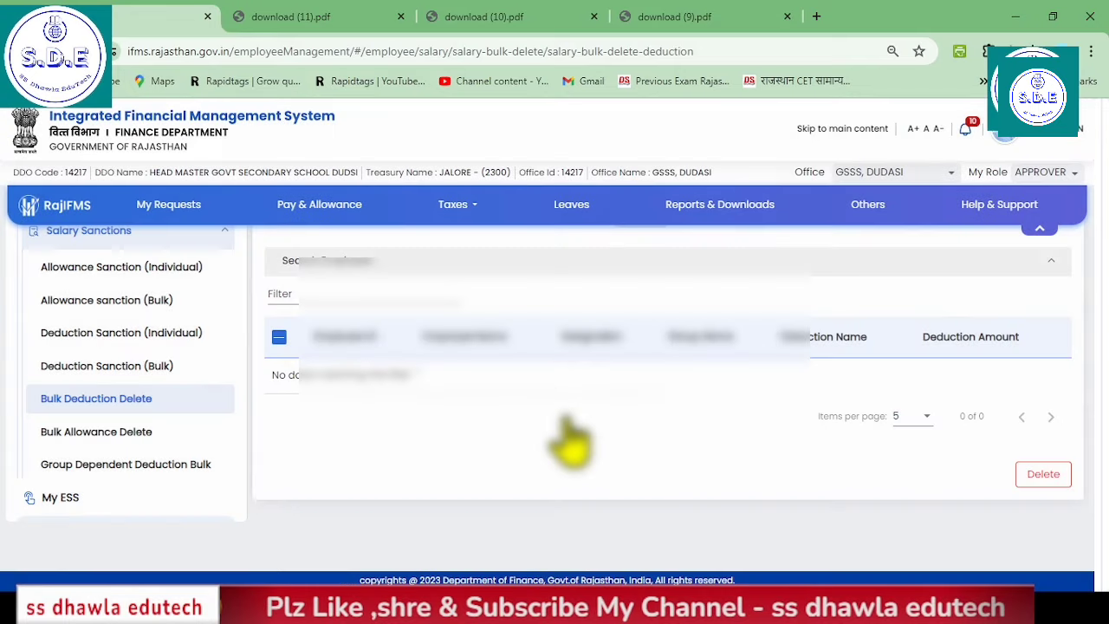
Step: List the Group Insurance-211 deductions for the GOVT. SECONDARY SCHOOL, DUDSI group and the Physical Teacher Grade III designation
{"action": "scroll", "coordinate": [372, 329], "scroll_direction": "up", "scroll_amount": 1}
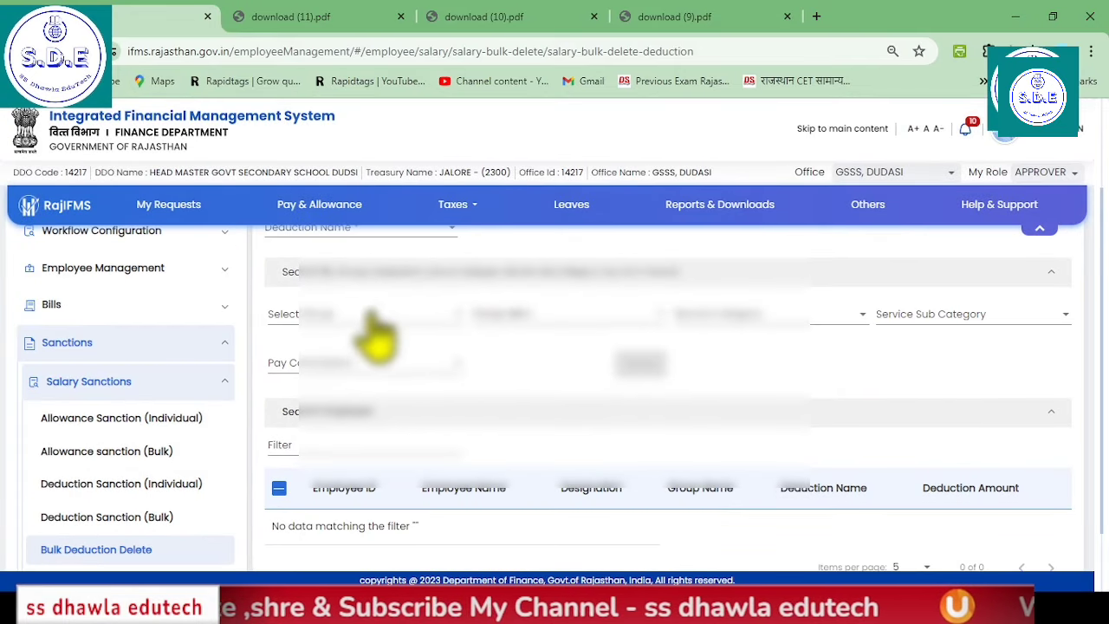
{"action": "scroll", "coordinate": [351, 321], "scroll_direction": "up", "scroll_amount": 2}
{"action": "left_click", "coordinate": [299, 357]}
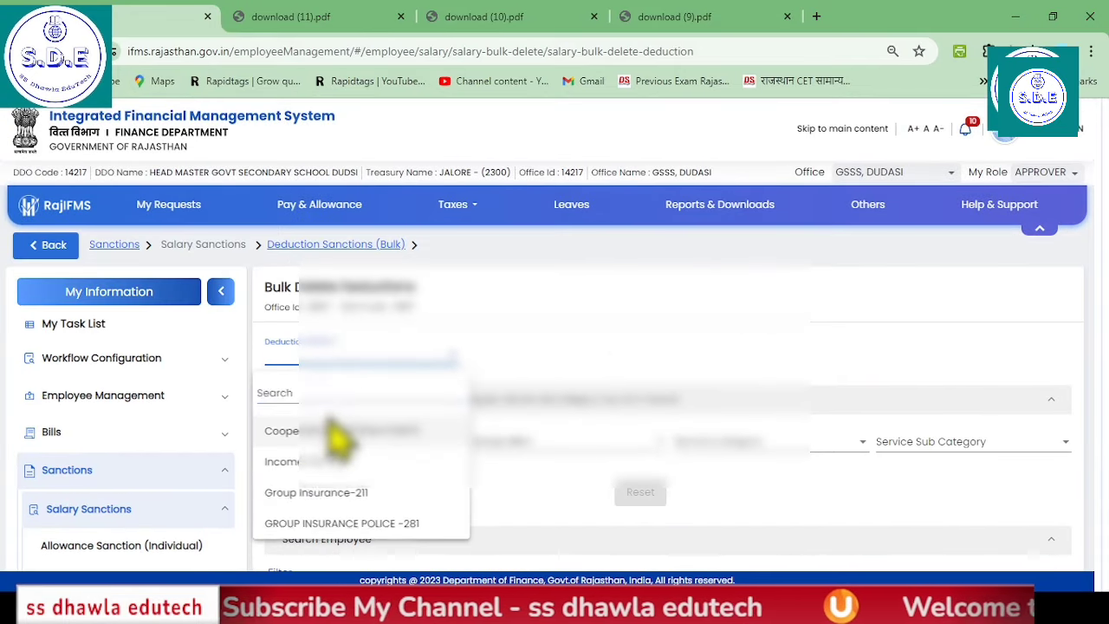
{"action": "left_click", "coordinate": [307, 498]}
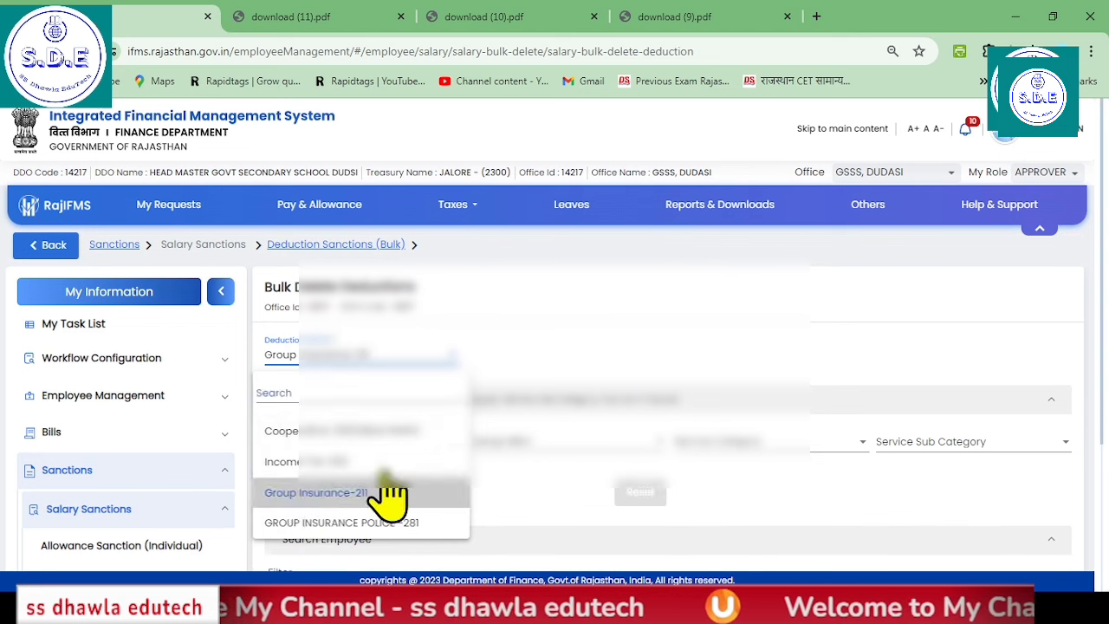
{"action": "left_click", "coordinate": [355, 452]}
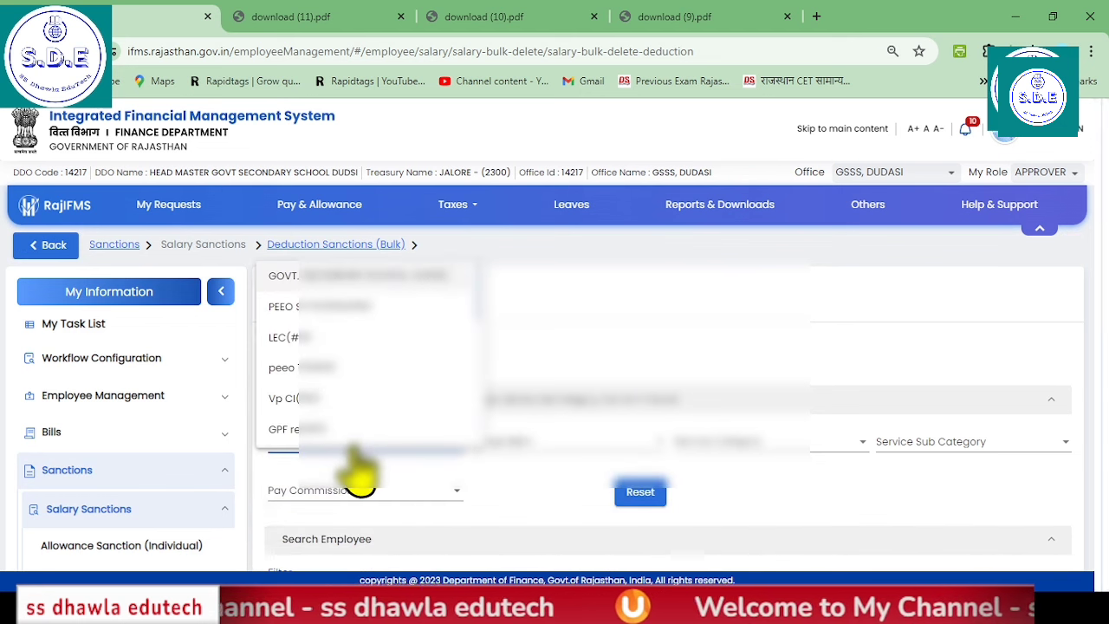
{"action": "left_click", "coordinate": [355, 277]}
{"action": "left_click", "coordinate": [542, 446]}
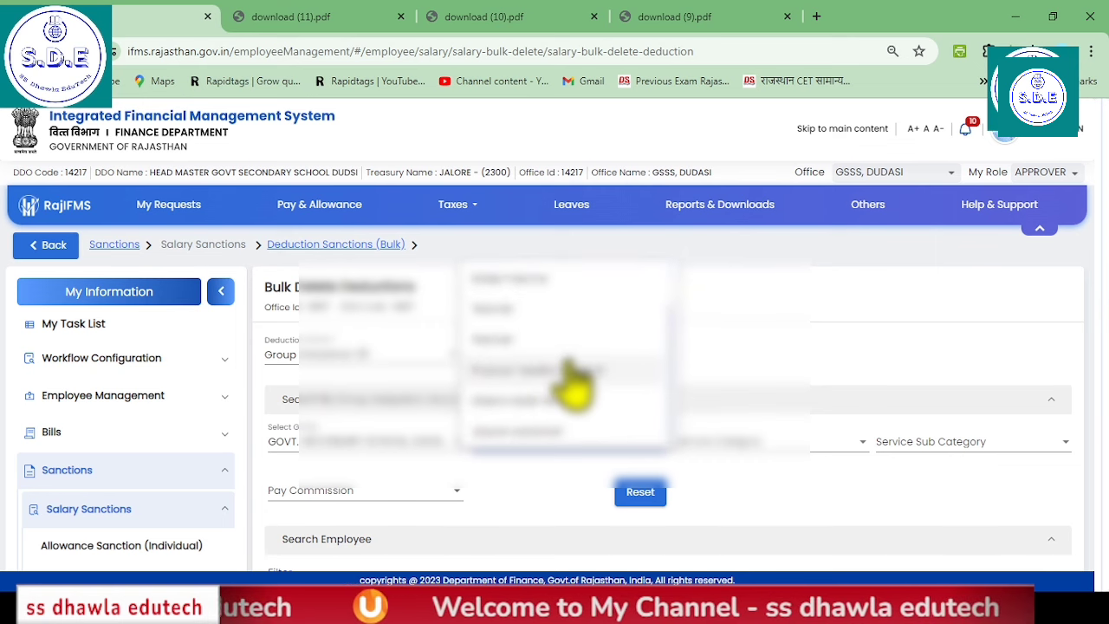
{"action": "left_click", "coordinate": [563, 396]}
{"action": "left_click", "coordinate": [747, 481]}
Step: Delete the physical teacher's Group Insurance deduction of 1400, confirm the request and dismiss the result dialog
{"action": "scroll", "coordinate": [737, 472], "scroll_direction": "down", "scroll_amount": 2}
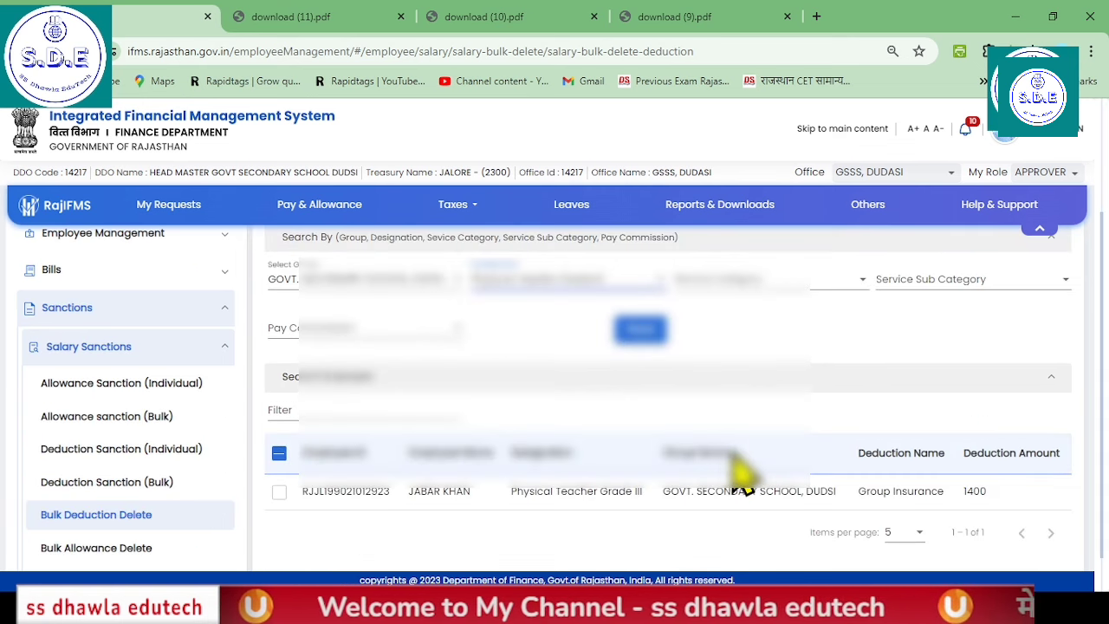
{"action": "left_click", "coordinate": [279, 491]}
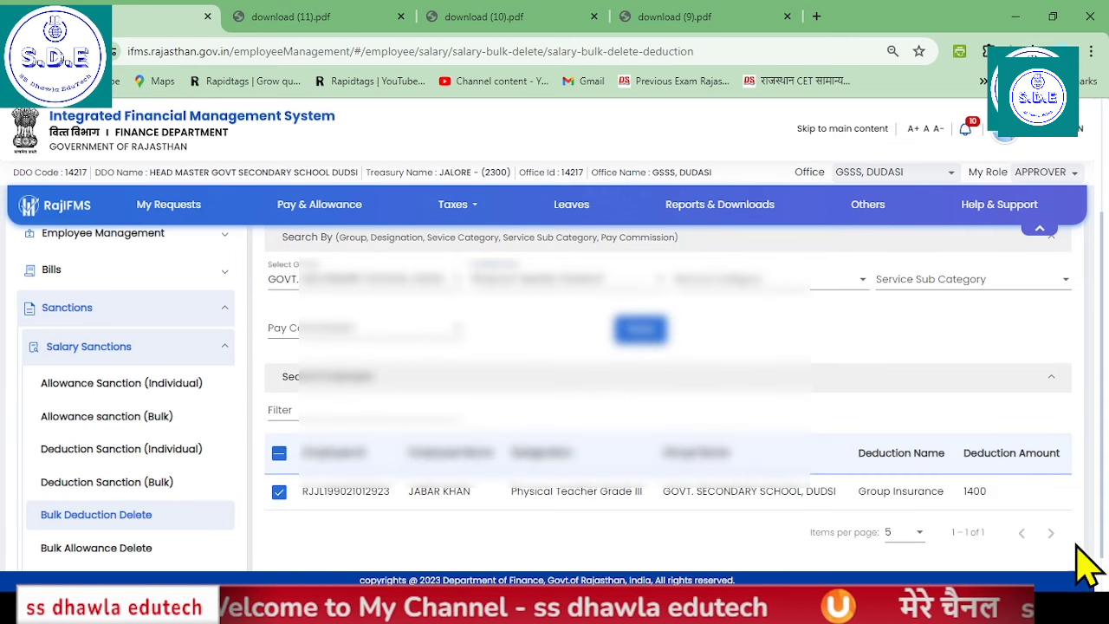
{"action": "scroll", "coordinate": [975, 526], "scroll_direction": "down", "scroll_amount": 1}
{"action": "left_click", "coordinate": [1049, 549]}
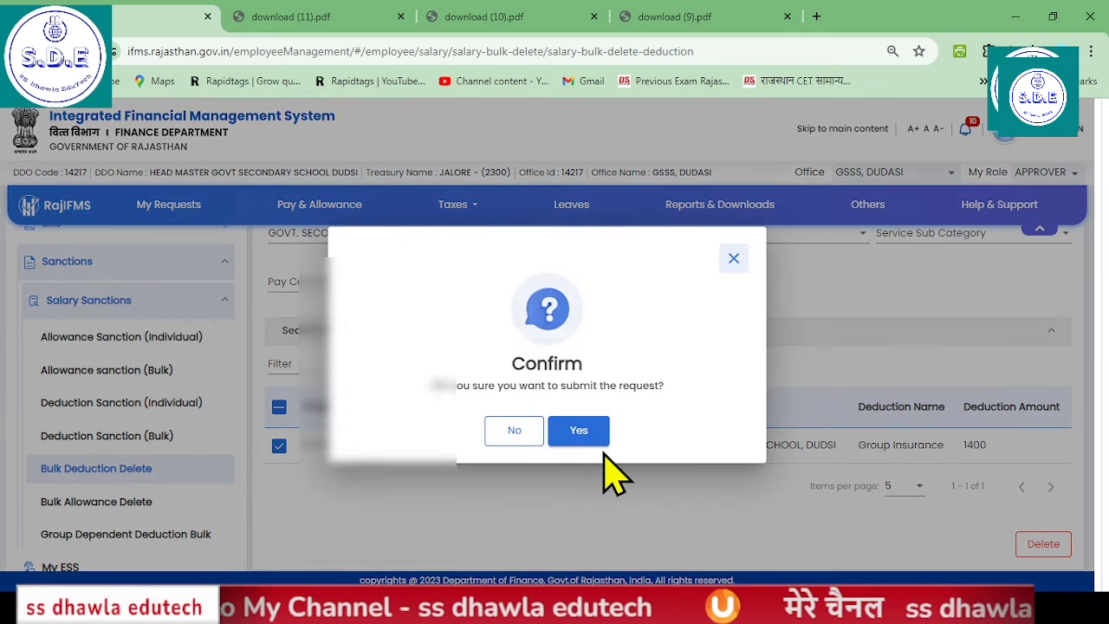
{"action": "left_click", "coordinate": [590, 434]}
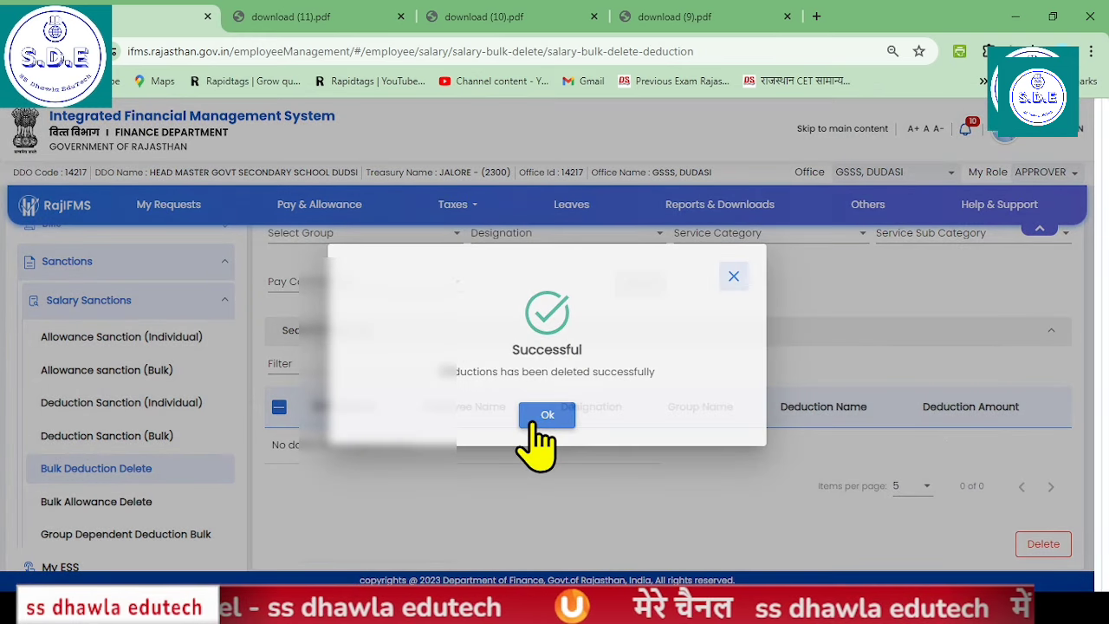
{"action": "left_click", "coordinate": [533, 417]}
Step: List the Group Insurance-211 deductions for the GOVT. SECONDARY SCHOOL, DUDSI group and the Principal designation
{"action": "scroll", "coordinate": [458, 396], "scroll_direction": "up", "scroll_amount": 2}
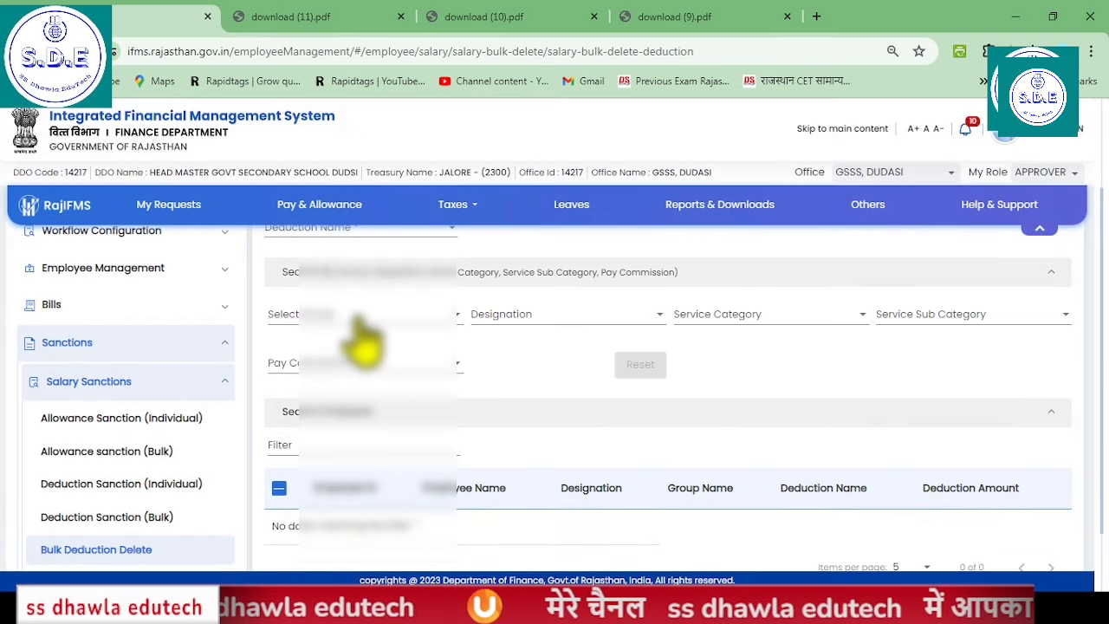
{"action": "scroll", "coordinate": [367, 341], "scroll_direction": "up", "scroll_amount": 3}
{"action": "left_click", "coordinate": [334, 358]}
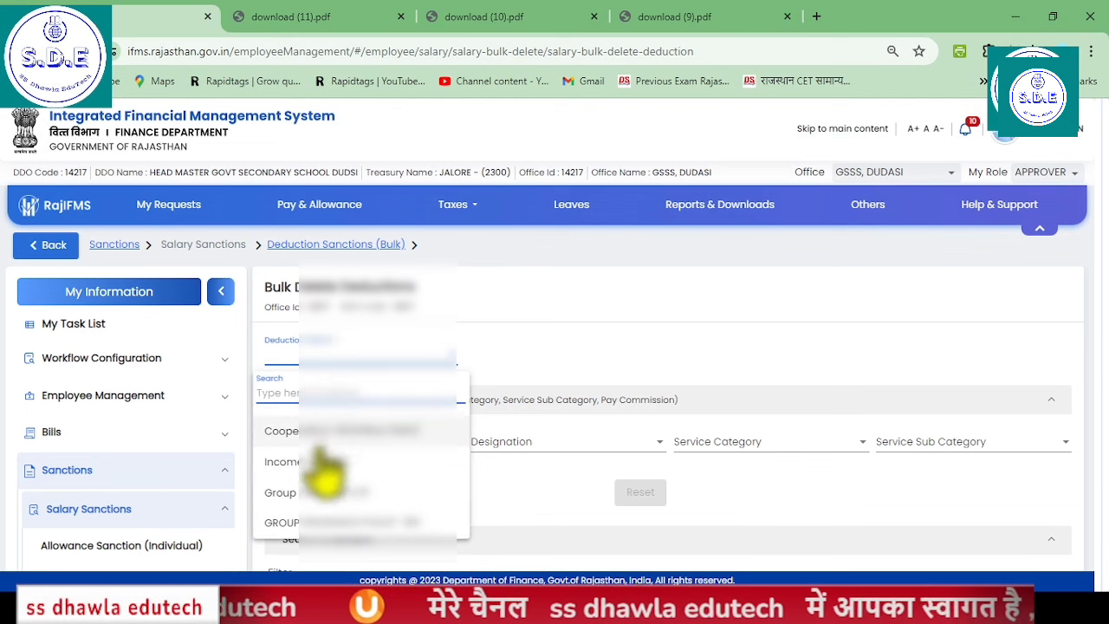
{"action": "left_click", "coordinate": [314, 492]}
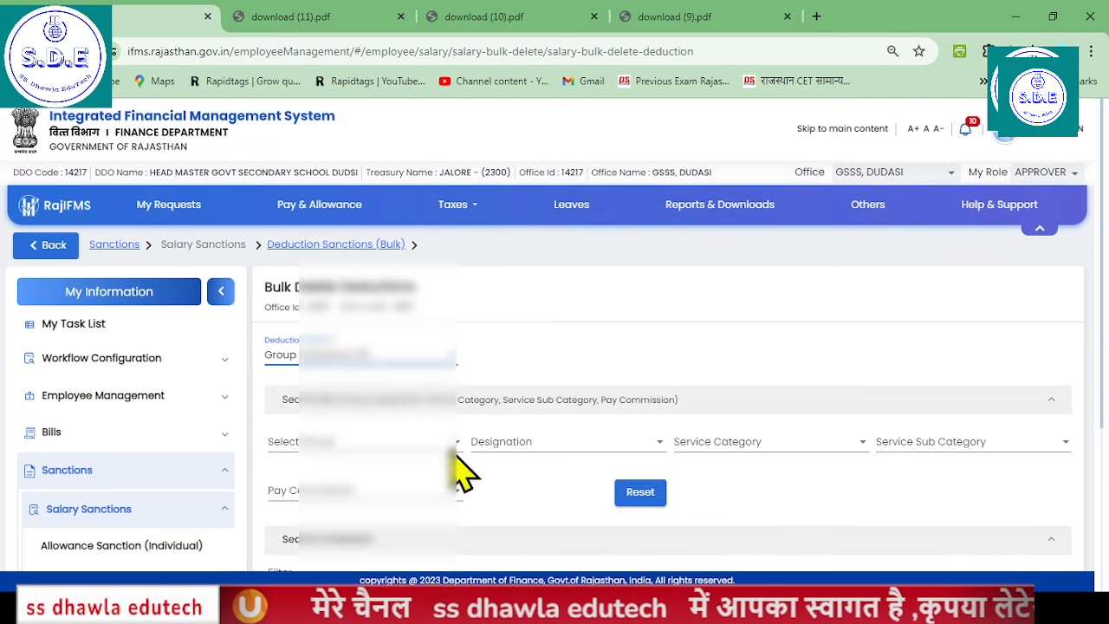
{"action": "left_click", "coordinate": [371, 447]}
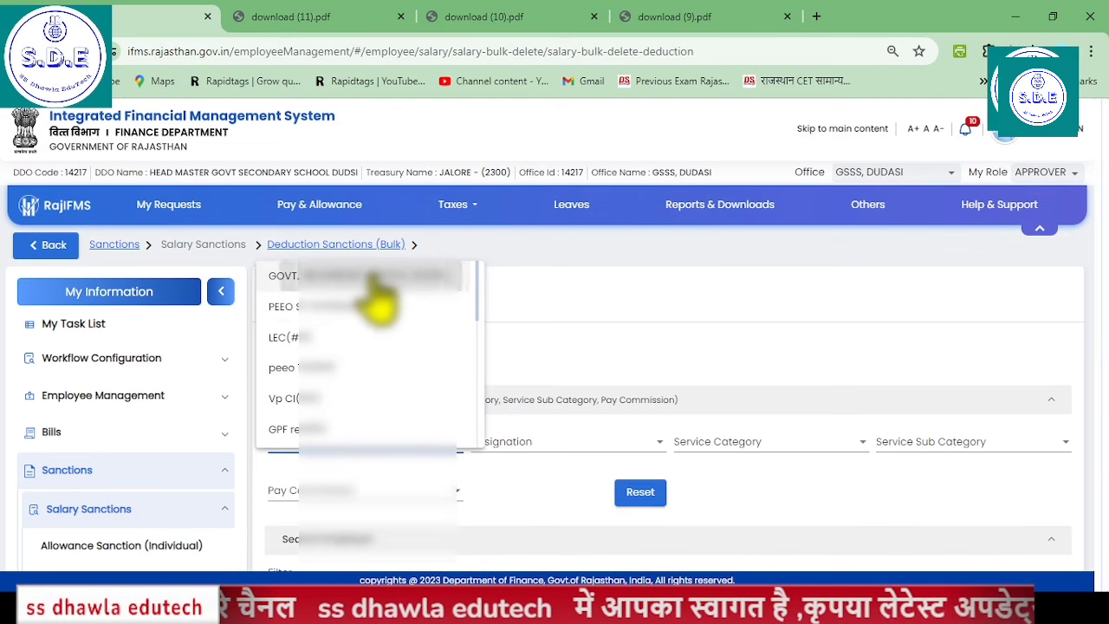
{"action": "left_click", "coordinate": [373, 284]}
{"action": "left_click", "coordinate": [544, 446]}
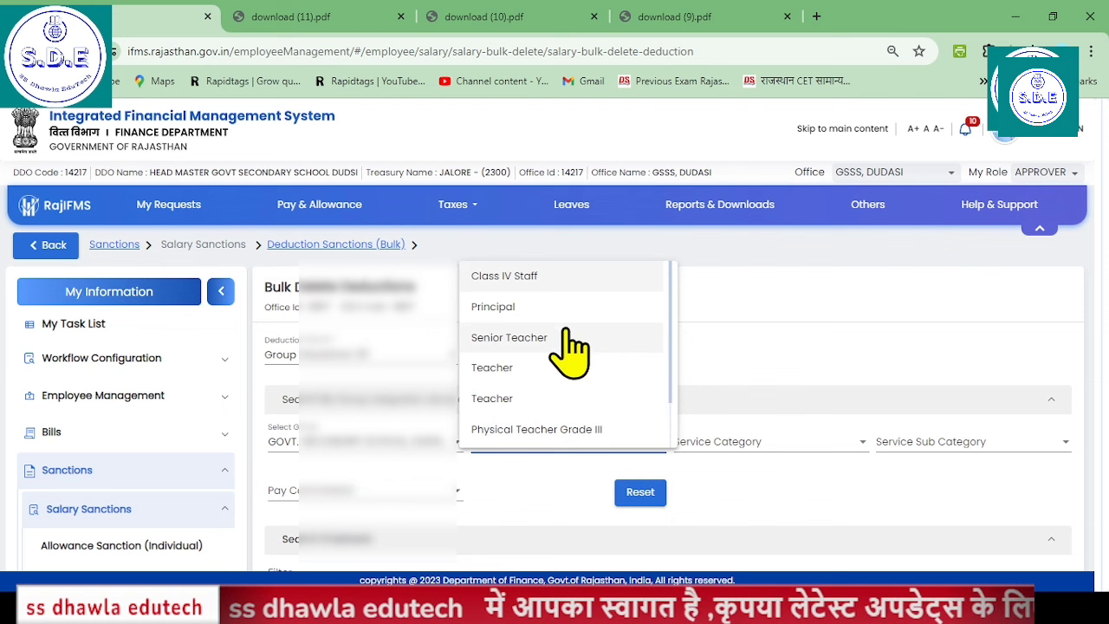
{"action": "left_click", "coordinate": [501, 309]}
{"action": "scroll", "coordinate": [817, 476], "scroll_direction": "down", "scroll_amount": 2}
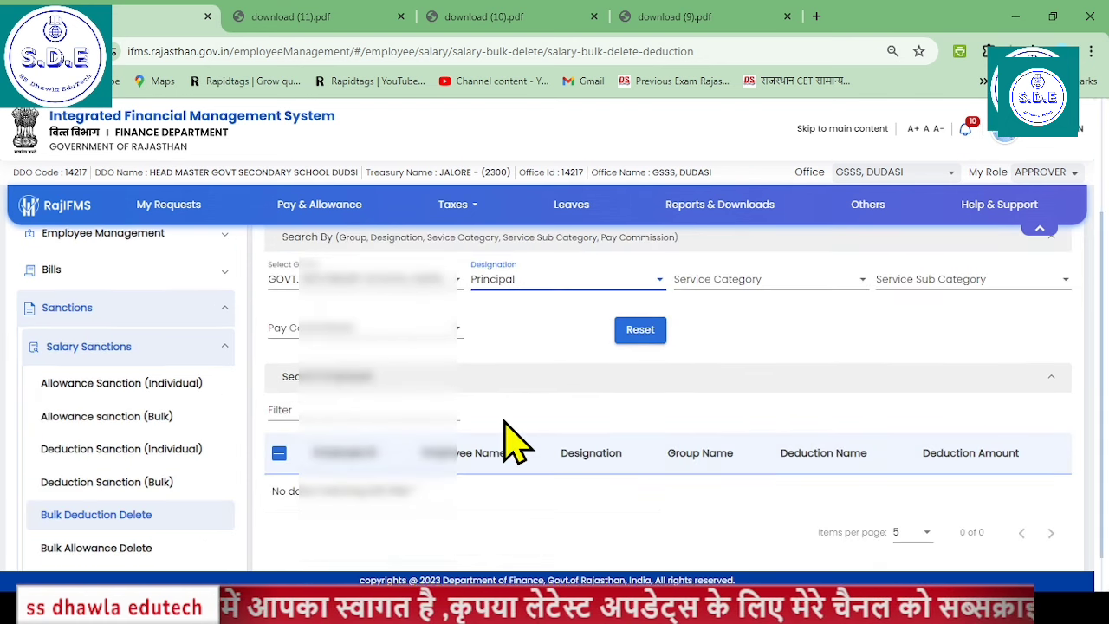
Step: Check the Group Insurance deductions of the SENIOR ASSISTANT designation in the same group
{"action": "scroll", "coordinate": [511, 442], "scroll_direction": "up", "scroll_amount": 2}
{"action": "left_click", "coordinate": [531, 445]}
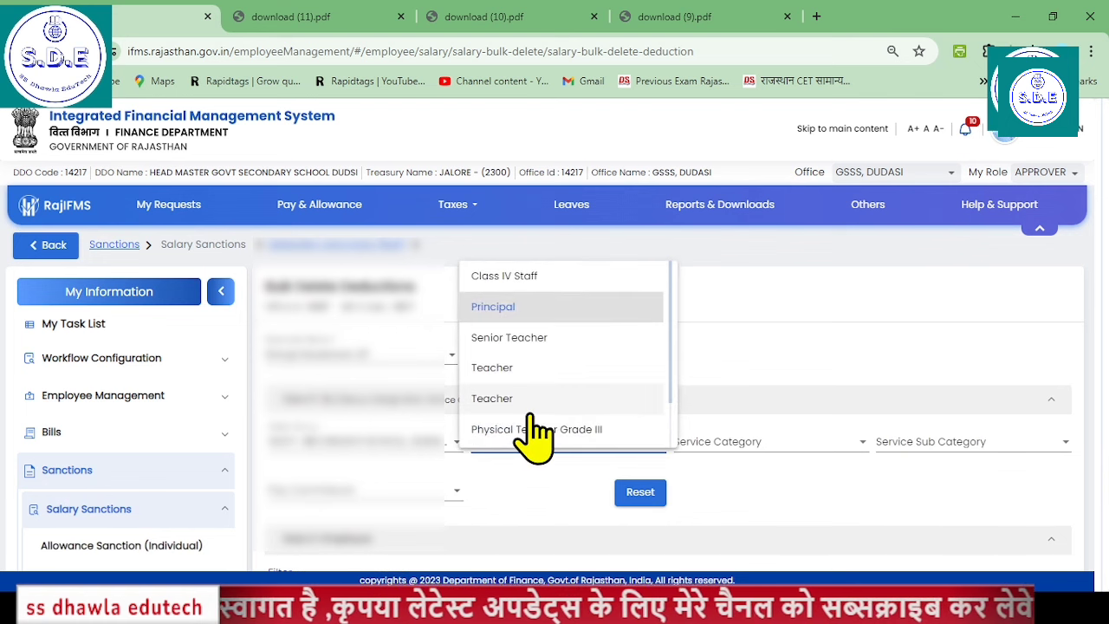
{"action": "scroll", "coordinate": [533, 437], "scroll_direction": "down", "scroll_amount": 1}
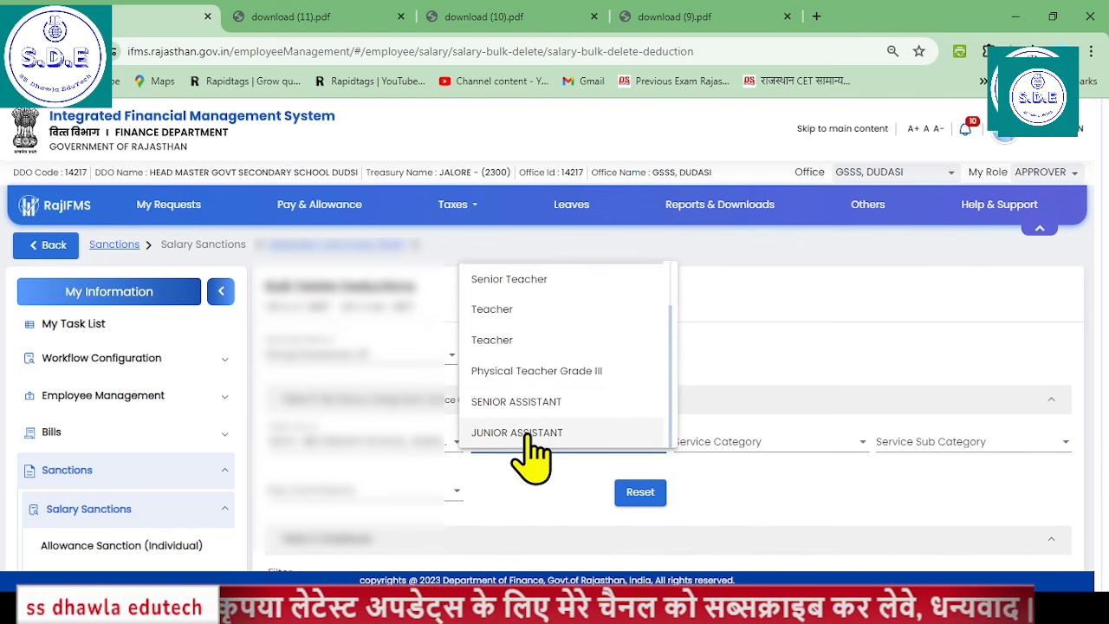
{"action": "left_click", "coordinate": [520, 403]}
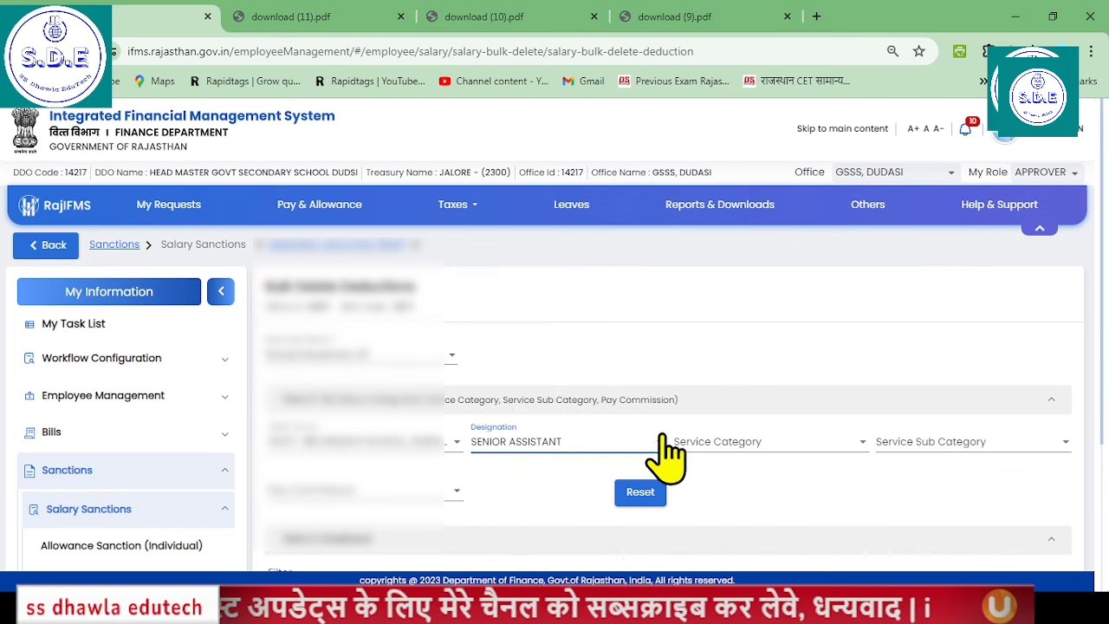
{"action": "scroll", "coordinate": [743, 454], "scroll_direction": "down", "scroll_amount": 2}
{"action": "scroll", "coordinate": [572, 440], "scroll_direction": "up", "scroll_amount": 1}
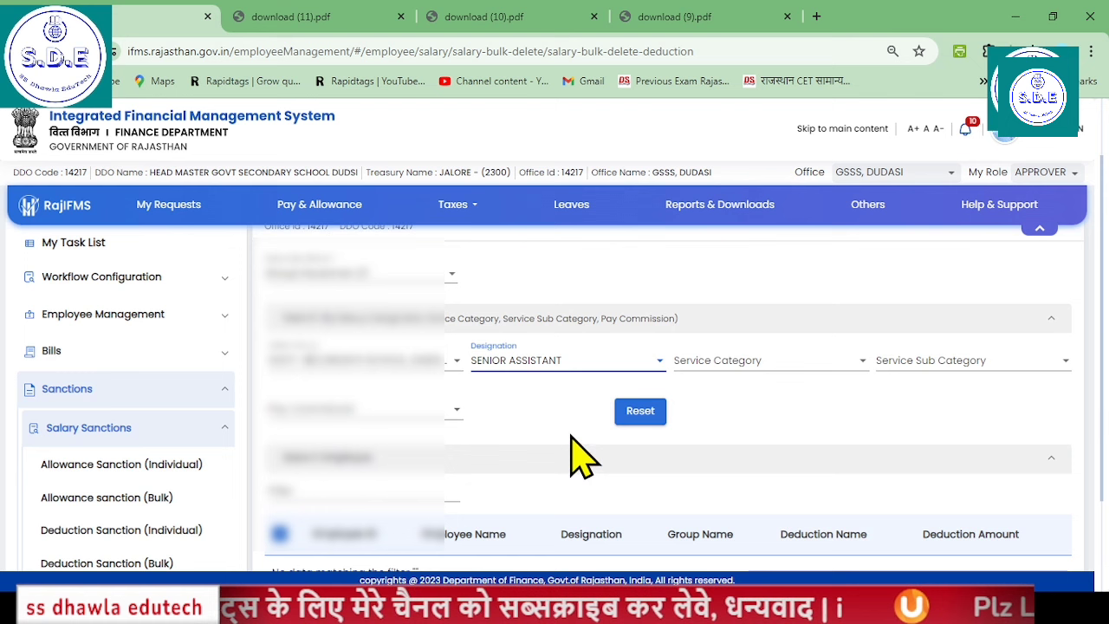
Step: Check the same group's remaining Group Insurance deductions under the first Teacher designation
{"action": "left_click", "coordinate": [537, 369]}
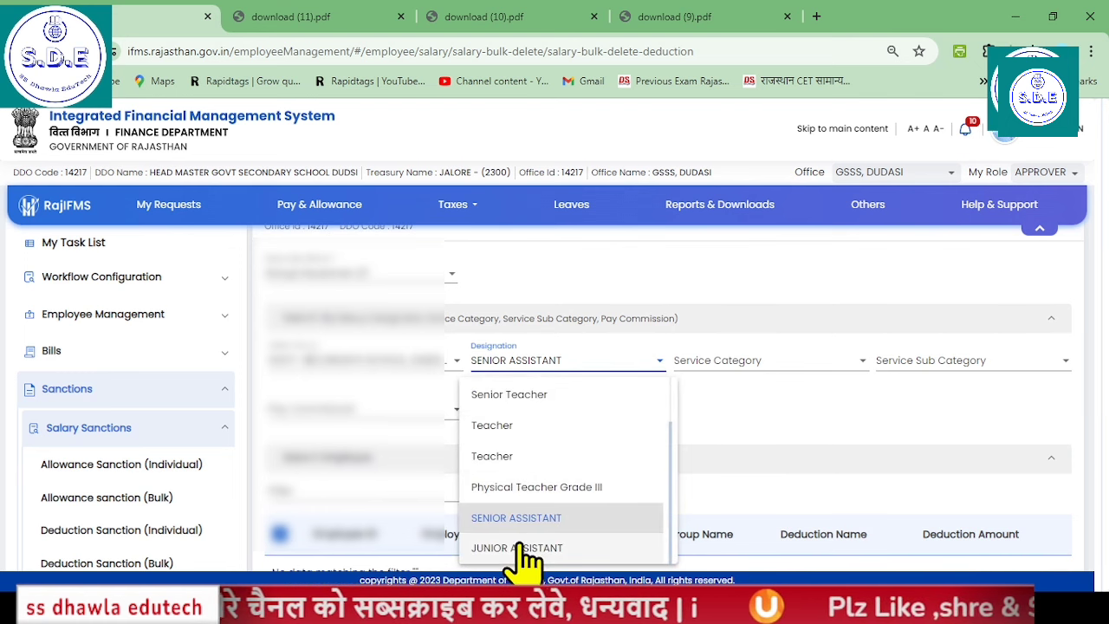
{"action": "left_click", "coordinate": [513, 425]}
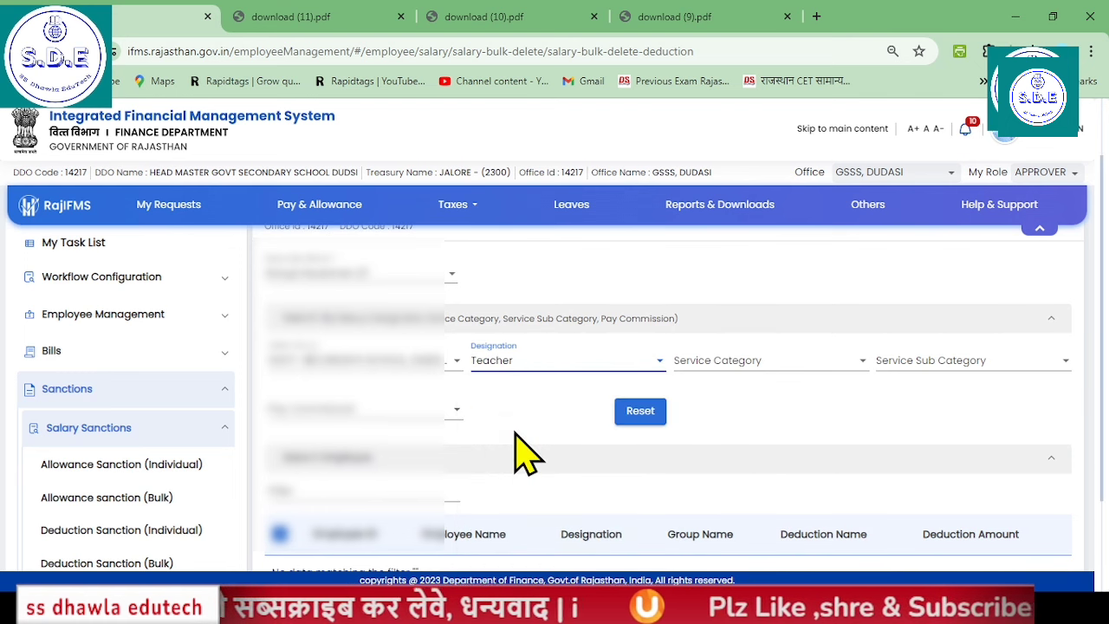
{"action": "scroll", "coordinate": [520, 455], "scroll_direction": "down", "scroll_amount": 2}
{"action": "scroll", "coordinate": [529, 451], "scroll_direction": "up", "scroll_amount": 3}
Step: Check the same group's remaining Group Insurance deductions under the Senior Teacher designation
{"action": "left_click", "coordinate": [505, 443]}
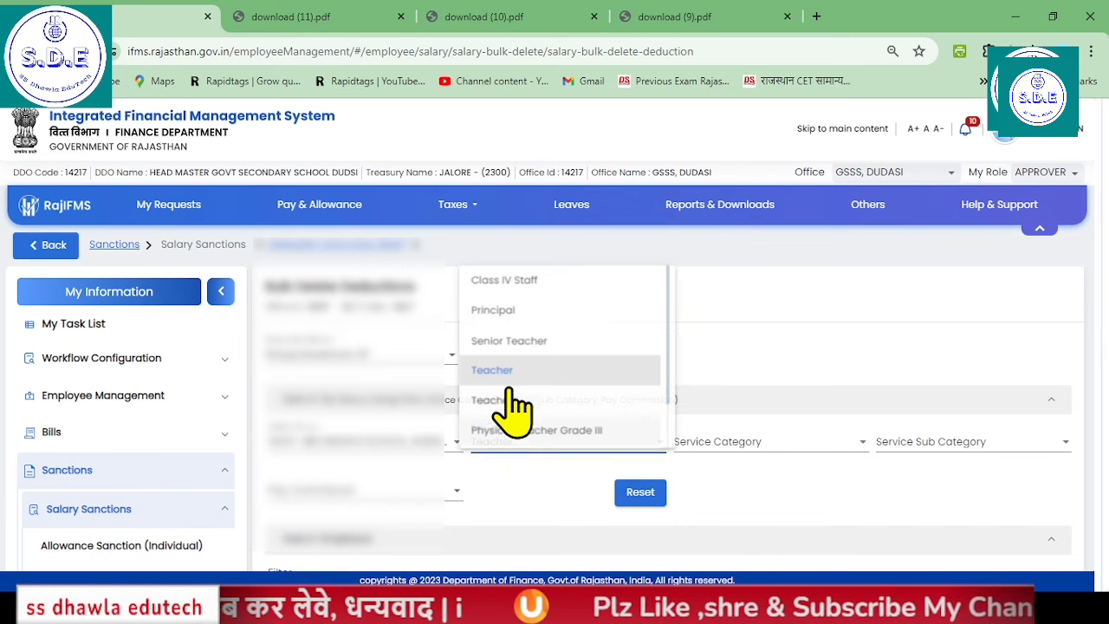
{"action": "left_click", "coordinate": [510, 340]}
{"action": "scroll", "coordinate": [577, 518], "scroll_direction": "down", "scroll_amount": 2}
{"action": "scroll", "coordinate": [576, 518], "scroll_direction": "up", "scroll_amount": 2}
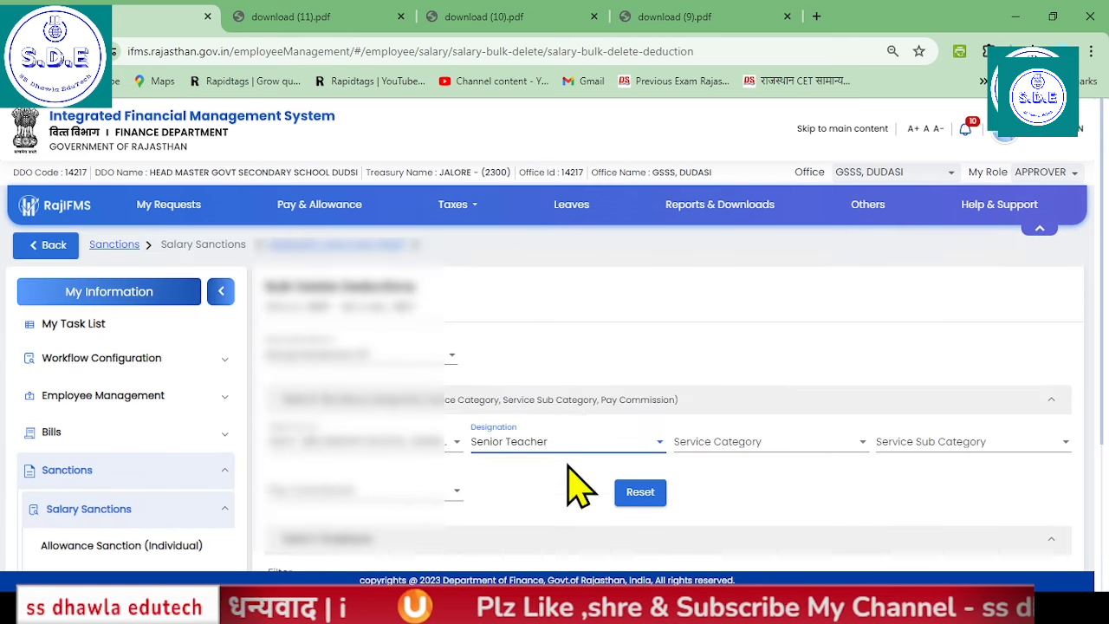
{"action": "scroll", "coordinate": [555, 408], "scroll_direction": "down", "scroll_amount": 1}
{"action": "left_click", "coordinate": [530, 364]}
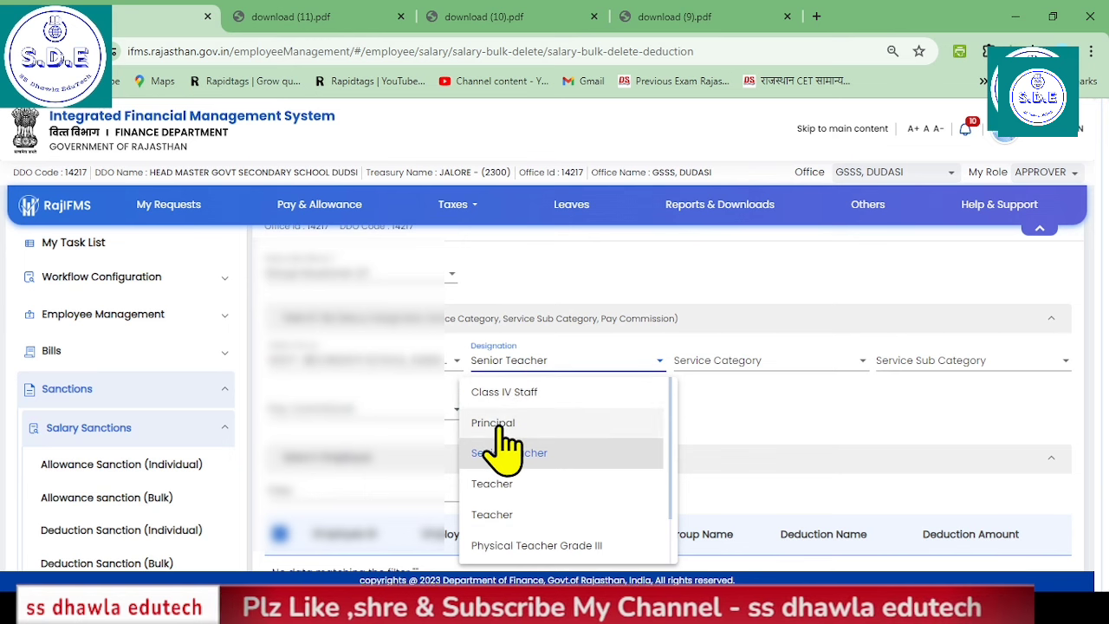
{"action": "left_click", "coordinate": [65, 356]}
Step: Open the Regular Salary (Manual) page of the salary bills
{"action": "scroll", "coordinate": [112, 390], "scroll_direction": "down", "scroll_amount": 1}
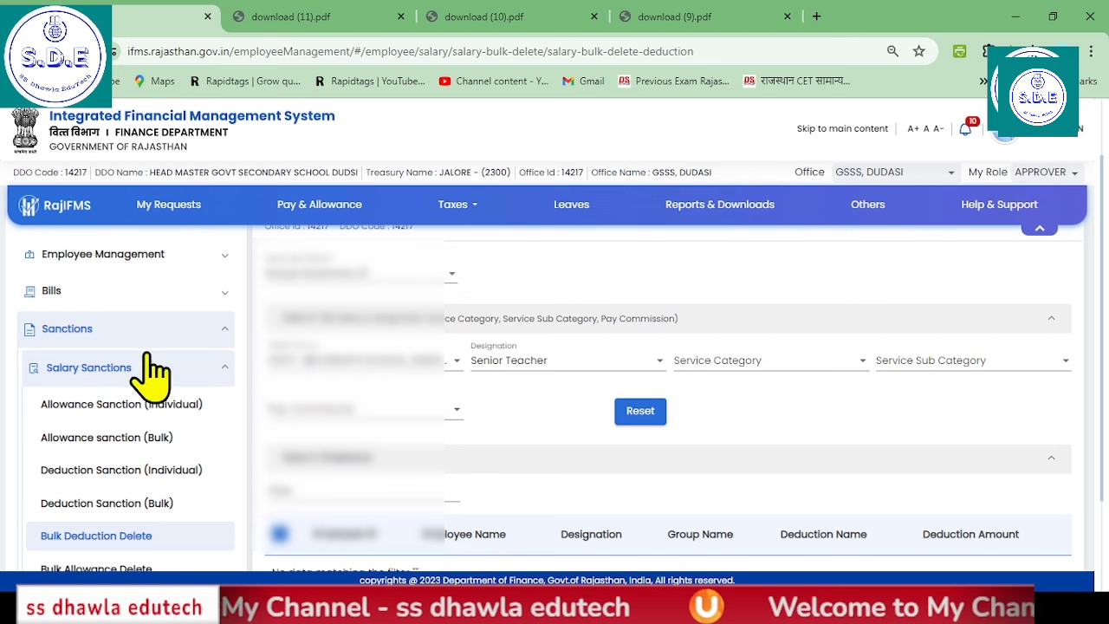
{"action": "left_click", "coordinate": [63, 297]}
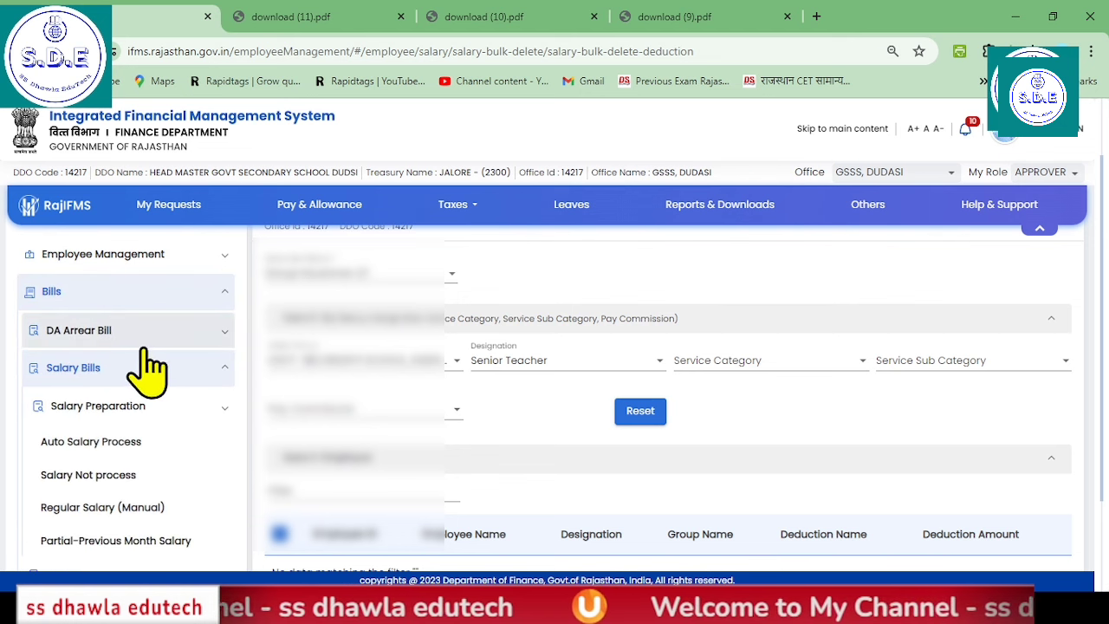
{"action": "left_click", "coordinate": [119, 409]}
{"action": "scroll", "coordinate": [173, 416], "scroll_direction": "down", "scroll_amount": 4}
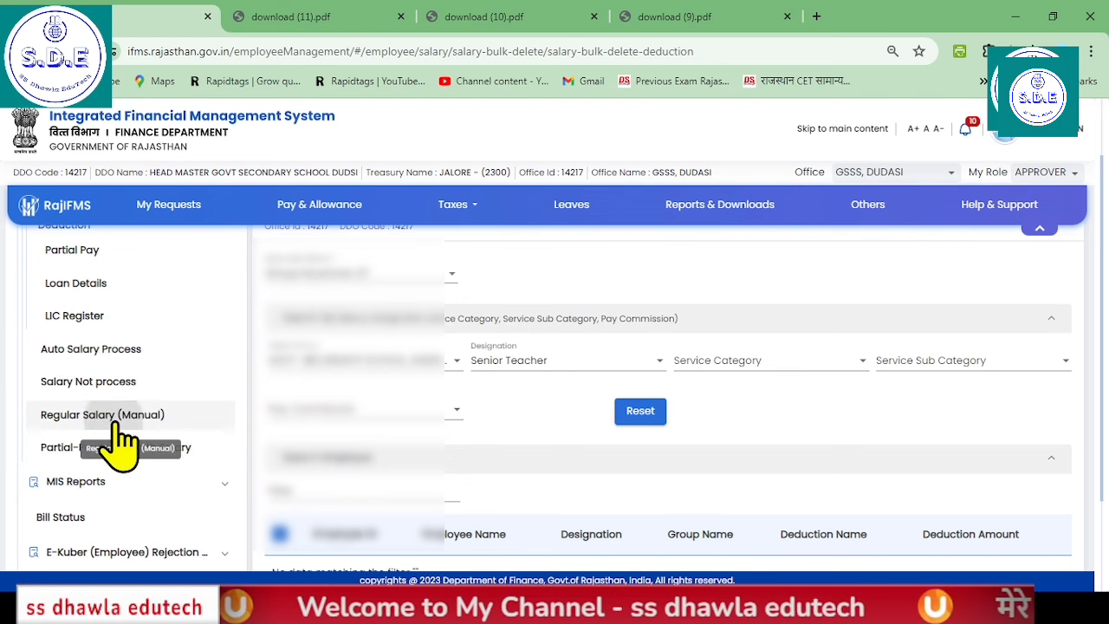
{"action": "left_click", "coordinate": [111, 422]}
Step: Search the regular salary entries for financial year 2024-2025, month MAY-2024 and the GOVT. SECONDARY SCHOOL, DUDSI group
{"action": "left_click", "coordinate": [576, 374]}
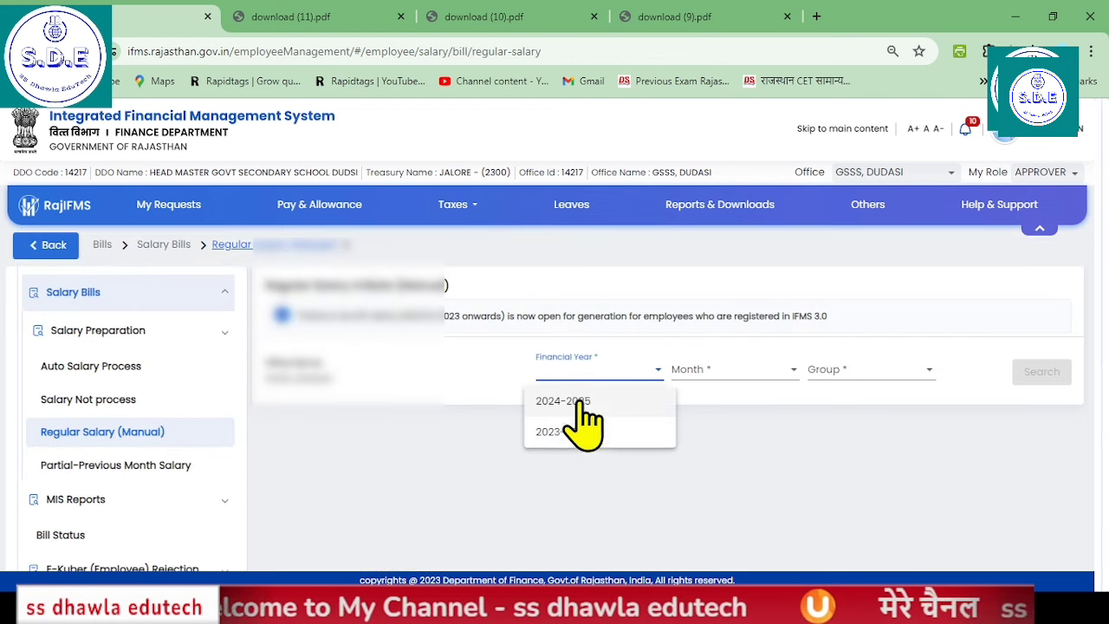
{"action": "left_click", "coordinate": [574, 409]}
{"action": "left_click", "coordinate": [737, 373]}
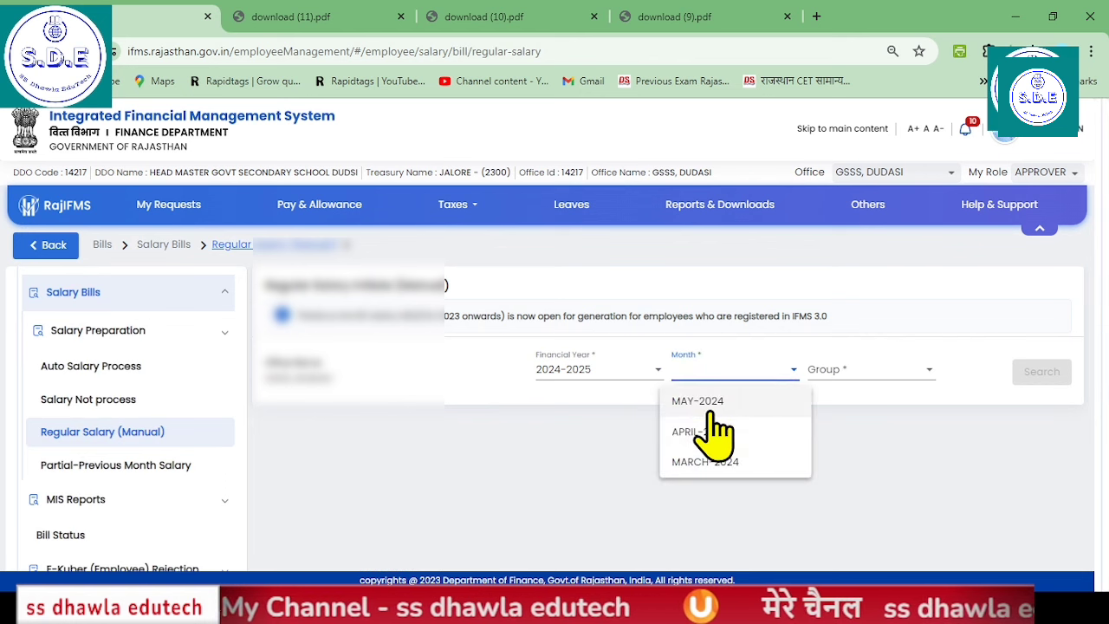
{"action": "left_click", "coordinate": [736, 400]}
{"action": "left_click", "coordinate": [845, 373]}
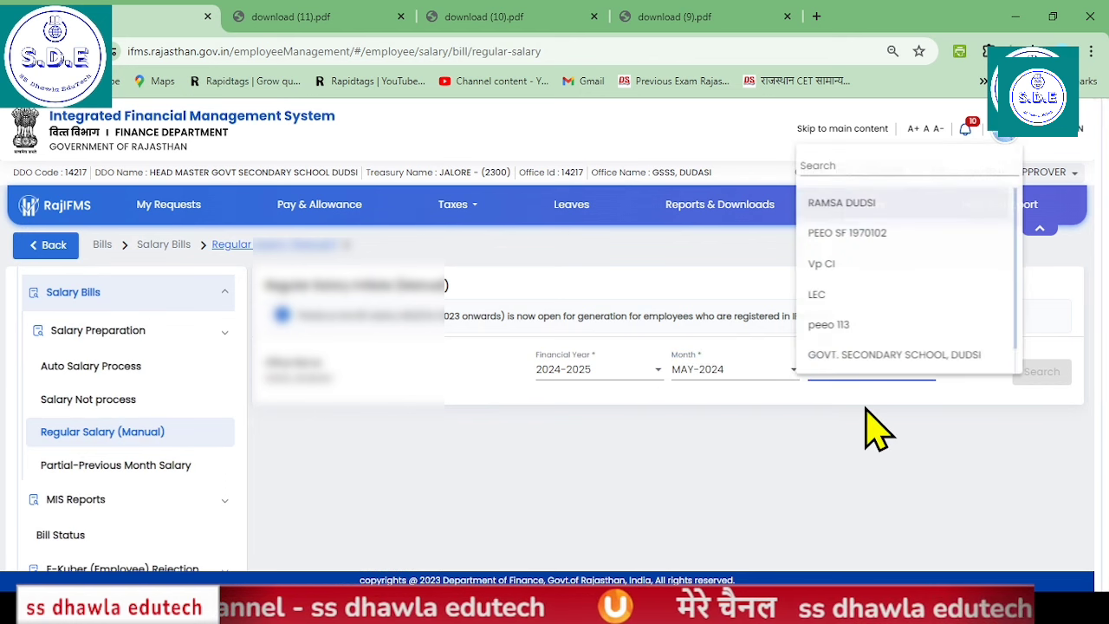
{"action": "left_click", "coordinate": [877, 357]}
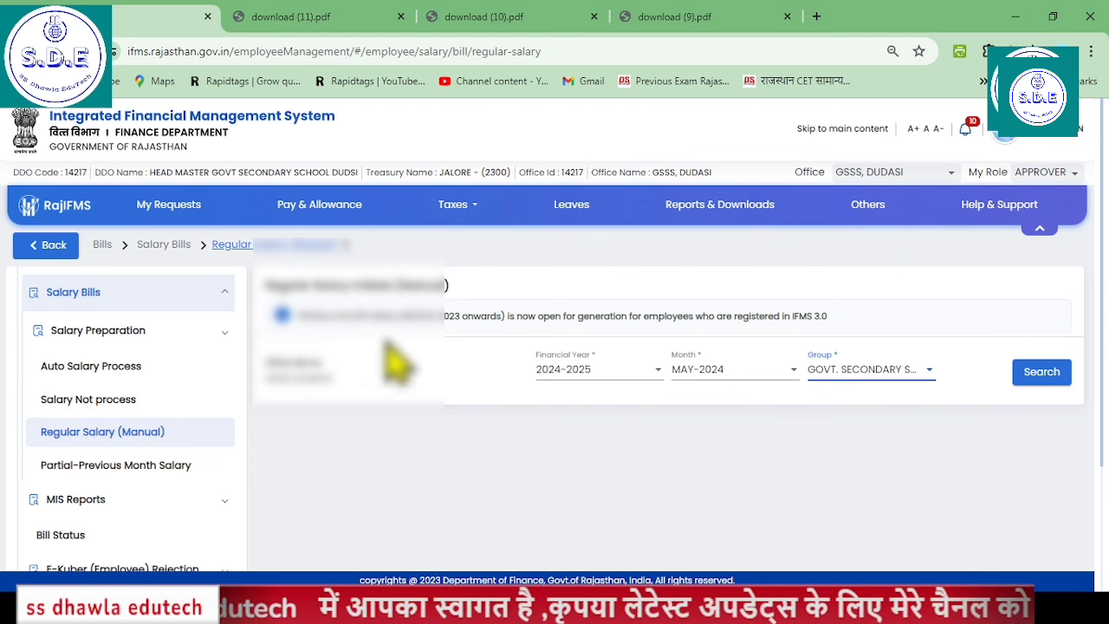
{"action": "left_click", "coordinate": [1040, 373]}
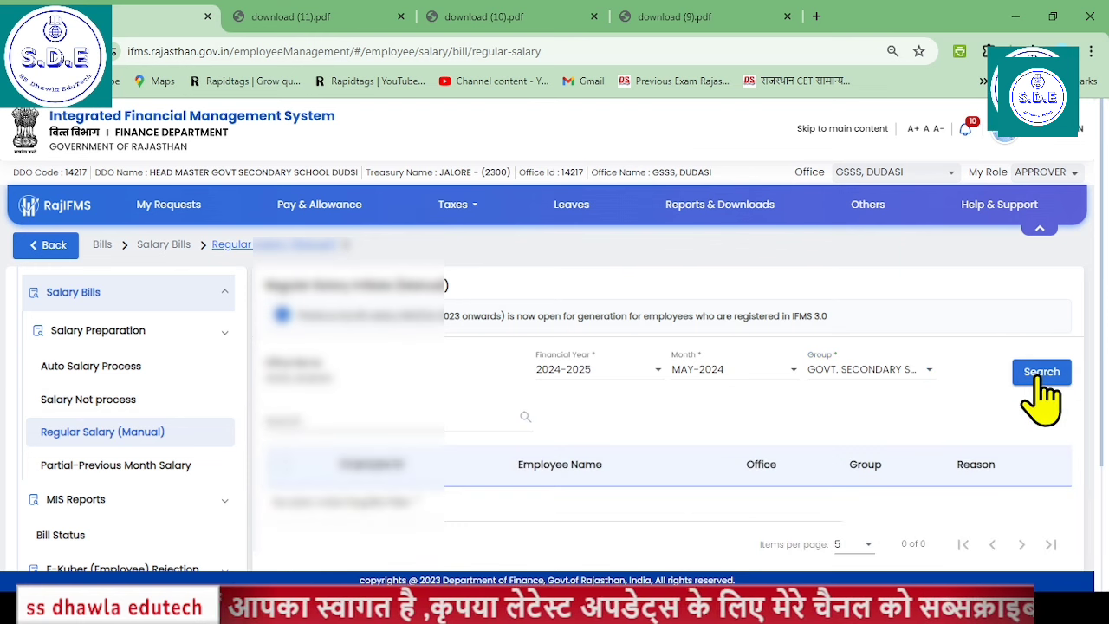
{"action": "scroll", "coordinate": [908, 371], "scroll_direction": "down", "scroll_amount": 1}
{"action": "scroll", "coordinate": [656, 416], "scroll_direction": "down", "scroll_amount": 1}
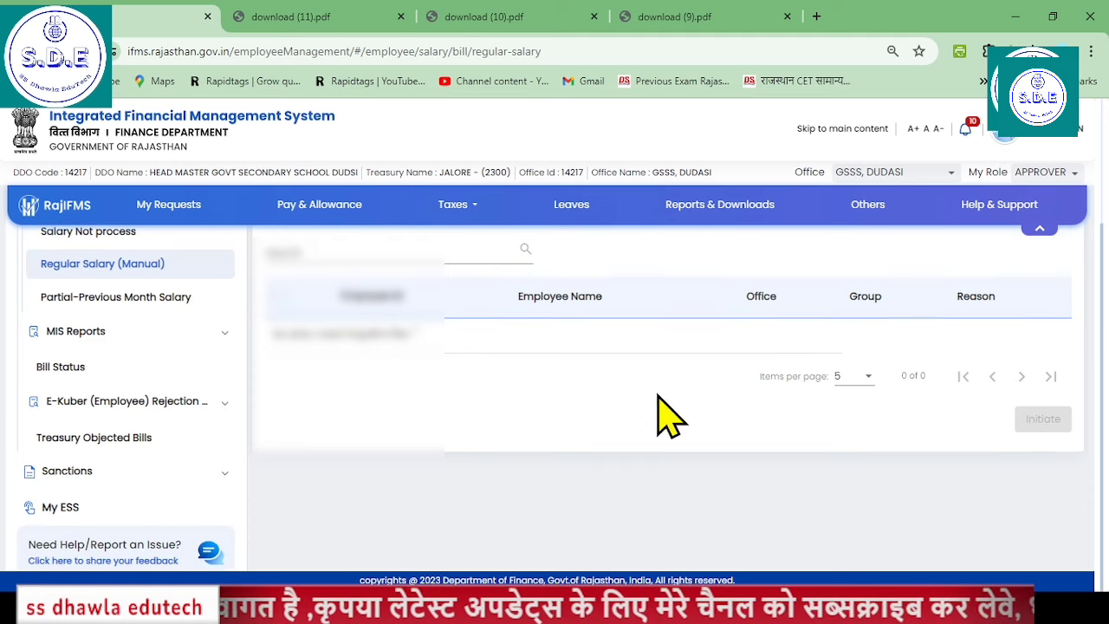
{"action": "scroll", "coordinate": [985, 384], "scroll_direction": "up", "scroll_amount": 1}
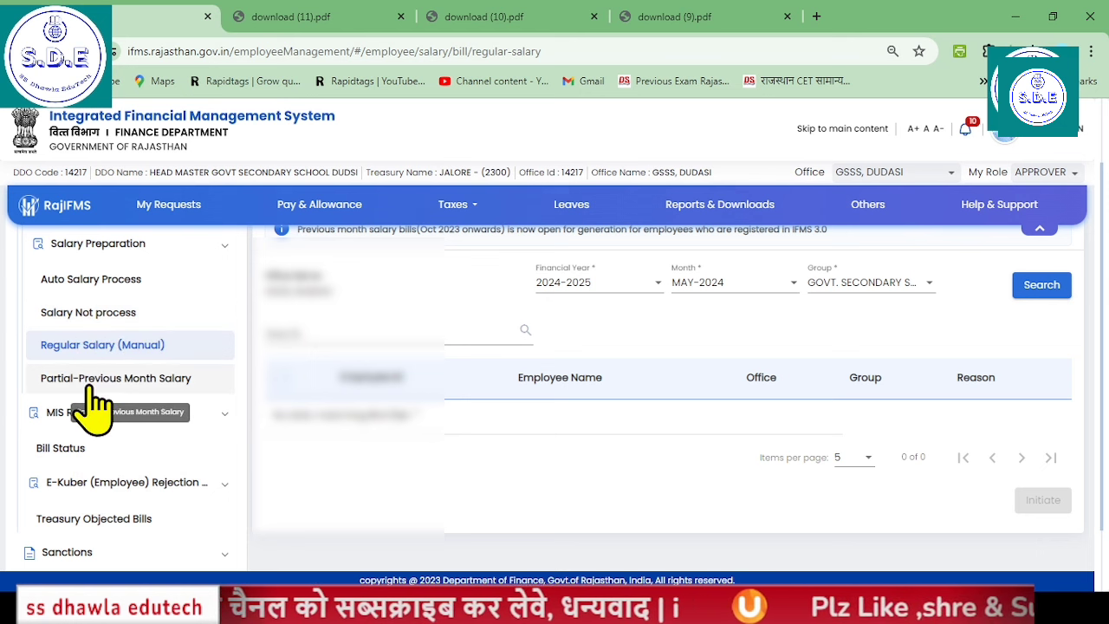
Step: Open the Salary Not process page, choose the financial year and month, and list the GOVT. SECONDARY SCHOOL, DUDSI employees with reasons
{"action": "left_click", "coordinate": [82, 314]}
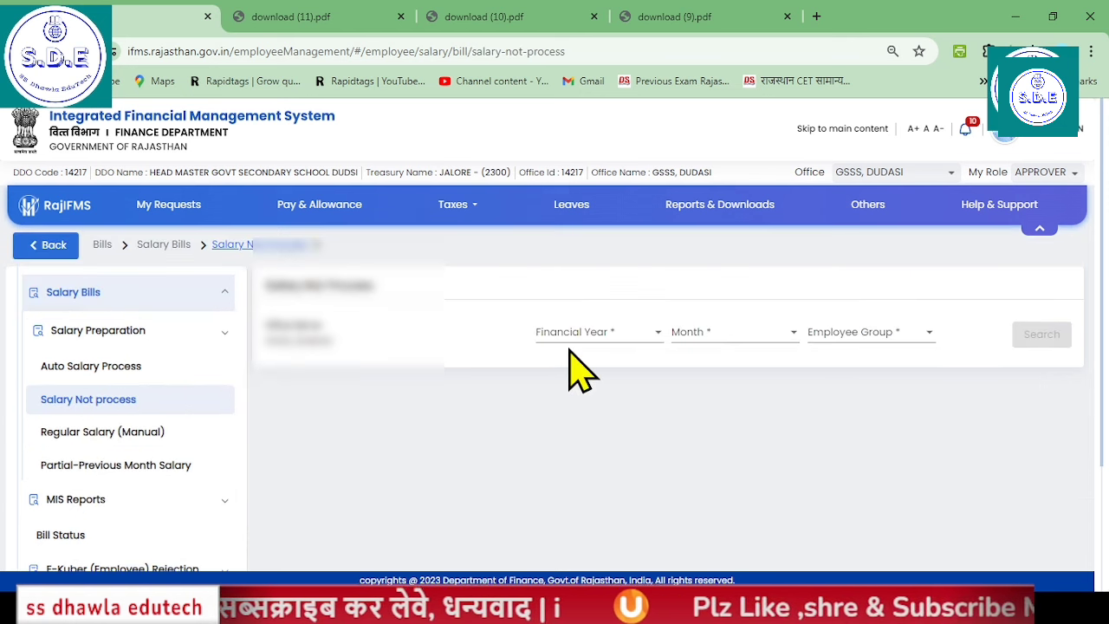
{"action": "left_click", "coordinate": [570, 362]}
{"action": "left_click", "coordinate": [572, 390]}
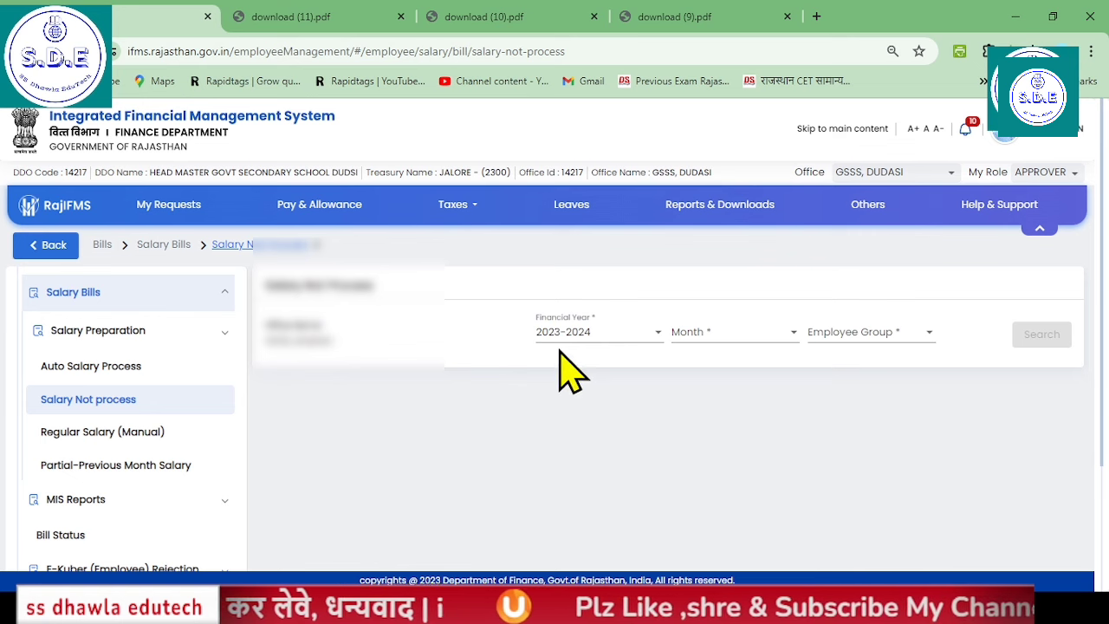
{"action": "left_click", "coordinate": [572, 342]}
{"action": "left_click", "coordinate": [572, 390]}
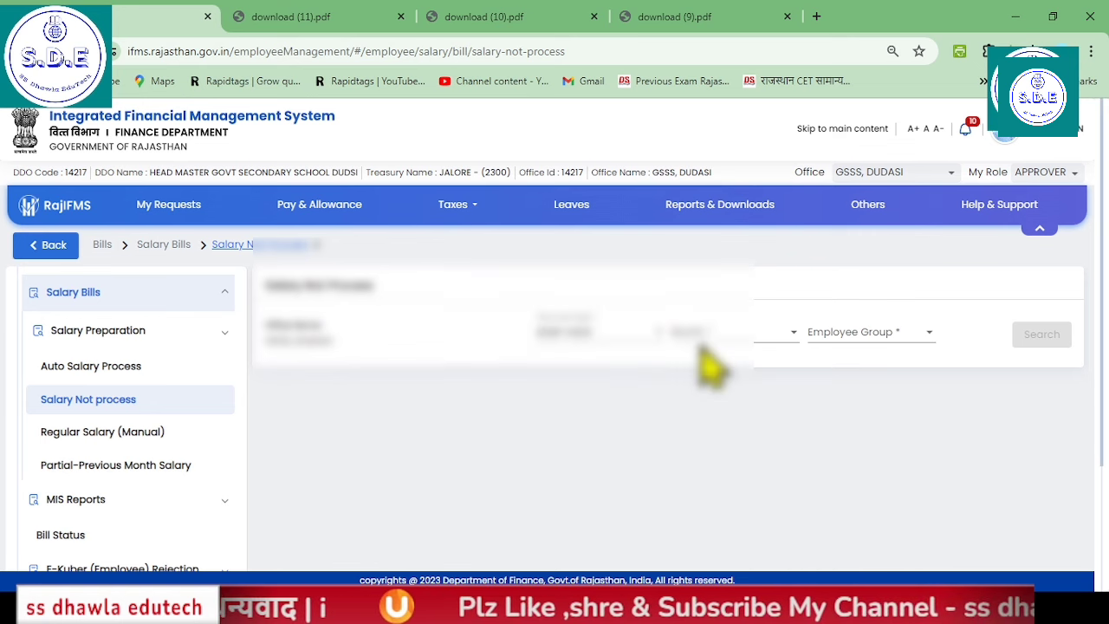
{"action": "left_click", "coordinate": [706, 338]}
{"action": "left_click", "coordinate": [747, 394]}
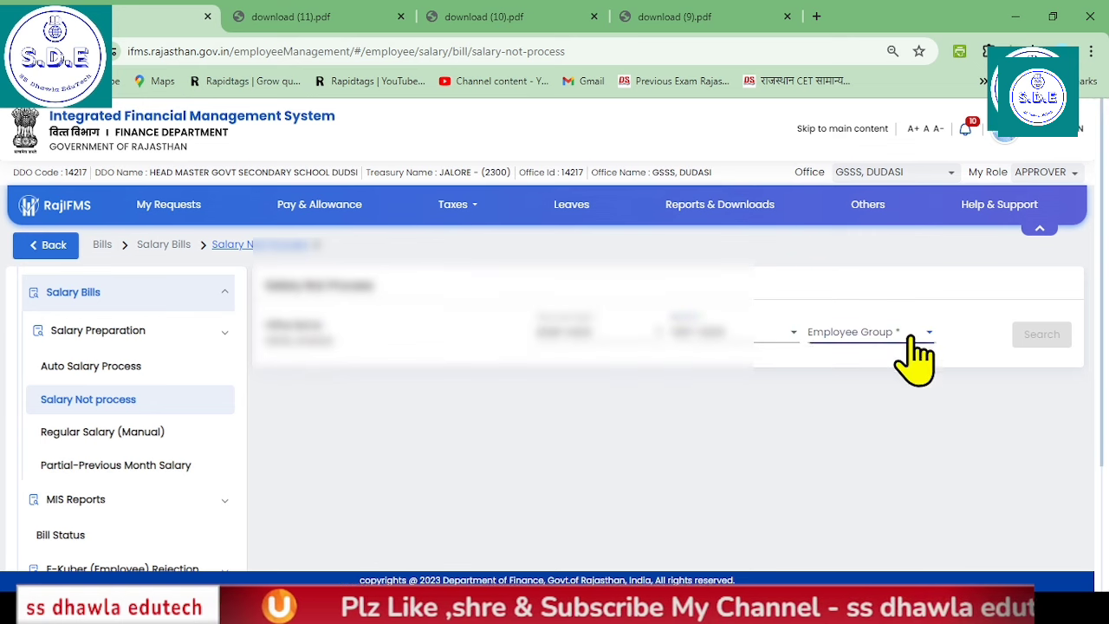
{"action": "left_click", "coordinate": [901, 338]}
{"action": "left_click", "coordinate": [914, 562]}
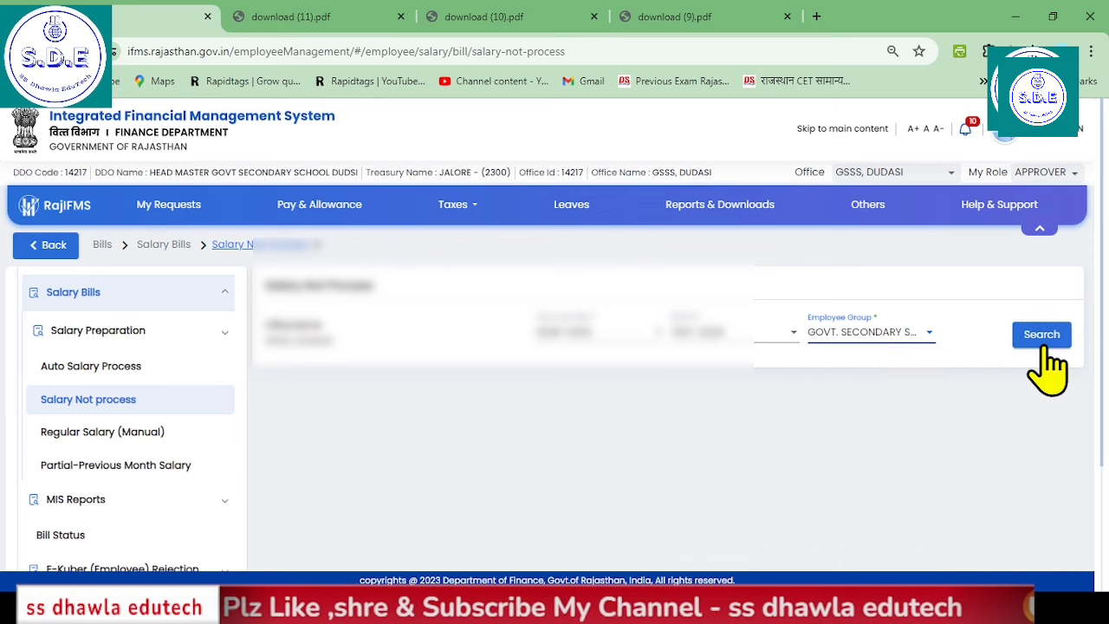
{"action": "left_click", "coordinate": [1038, 338]}
{"action": "scroll", "coordinate": [1022, 356], "scroll_direction": "down", "scroll_amount": 2}
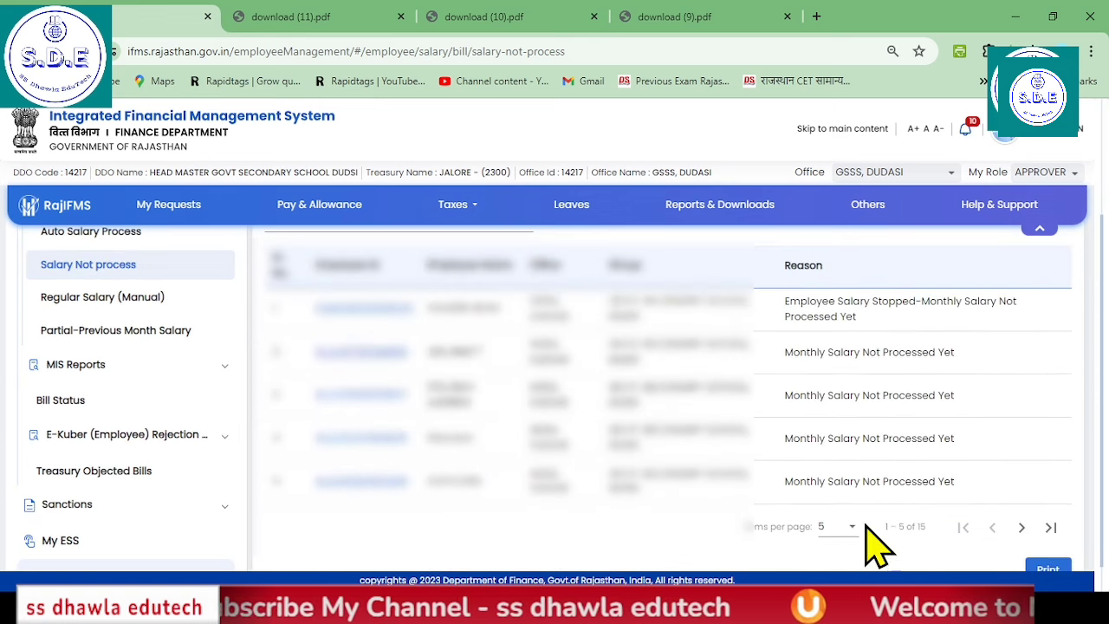
Step: Show more employees per page in the Salary Not process list and review the reasons given for each employee
{"action": "left_click", "coordinate": [845, 529]}
{"action": "left_click", "coordinate": [826, 518]}
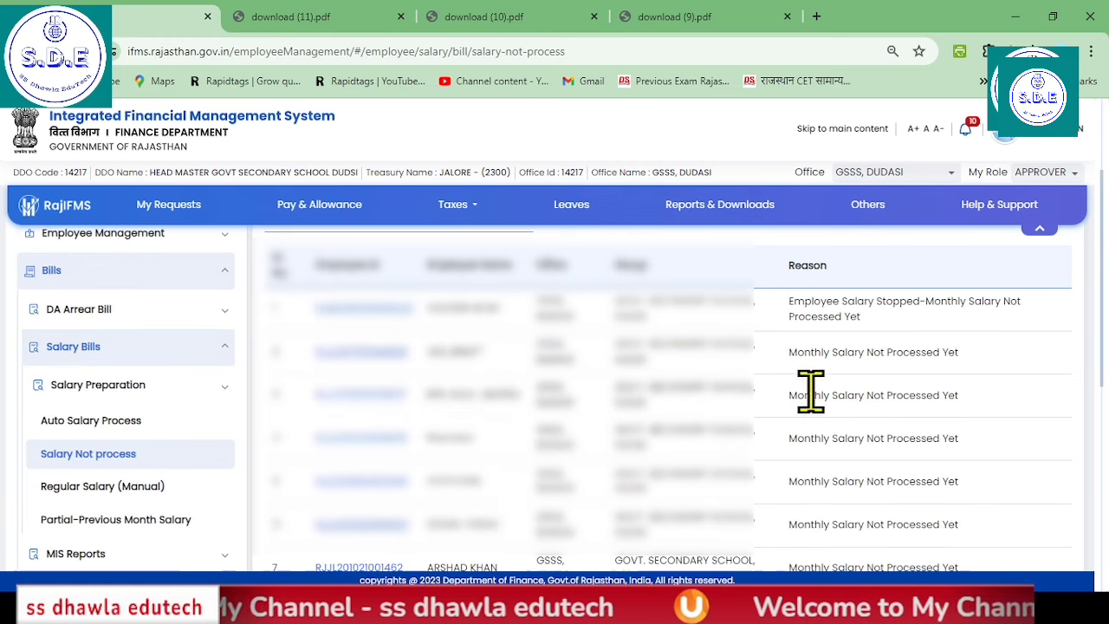
{"action": "scroll", "coordinate": [682, 396], "scroll_direction": "down", "scroll_amount": 8}
{"action": "scroll", "coordinate": [612, 424], "scroll_direction": "up", "scroll_amount": 10}
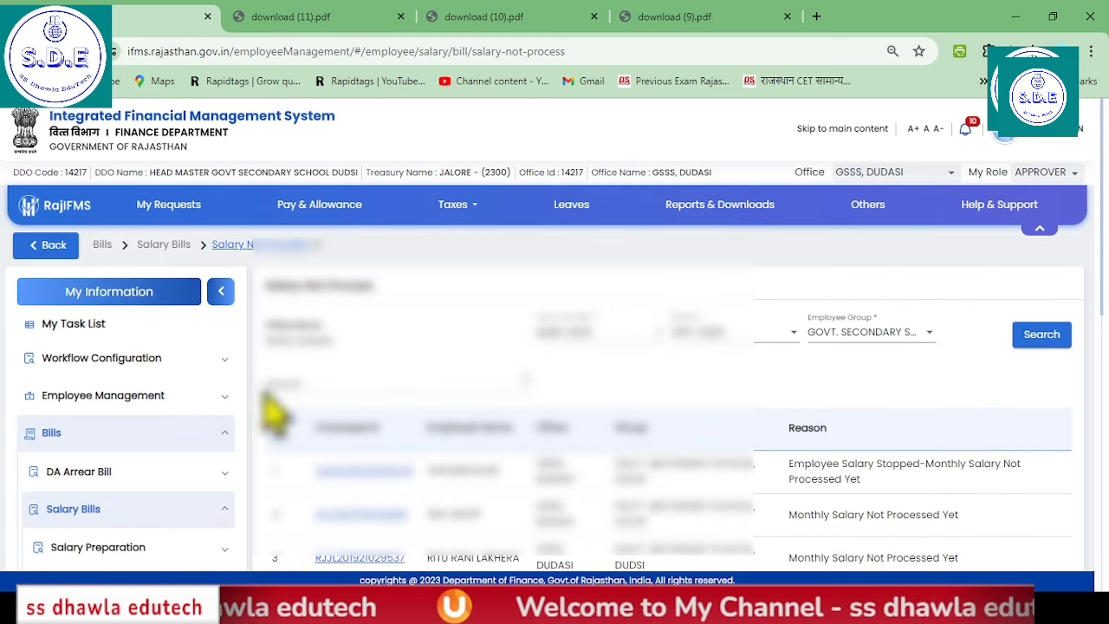
{"action": "scroll", "coordinate": [80, 444], "scroll_direction": "down", "scroll_amount": 1}
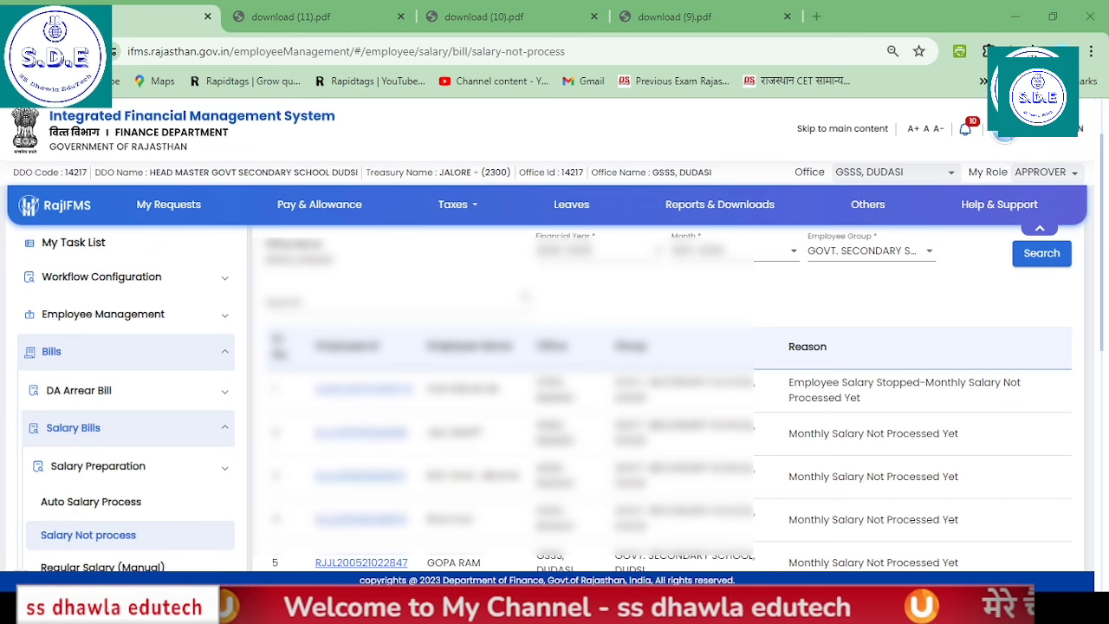
Step: Open Regular Salary (Manual) in the MAKER role and search the entries of the GOVT. SECONDARY SCHOOL, DUDSI group
{"action": "left_click", "coordinate": [102, 567]}
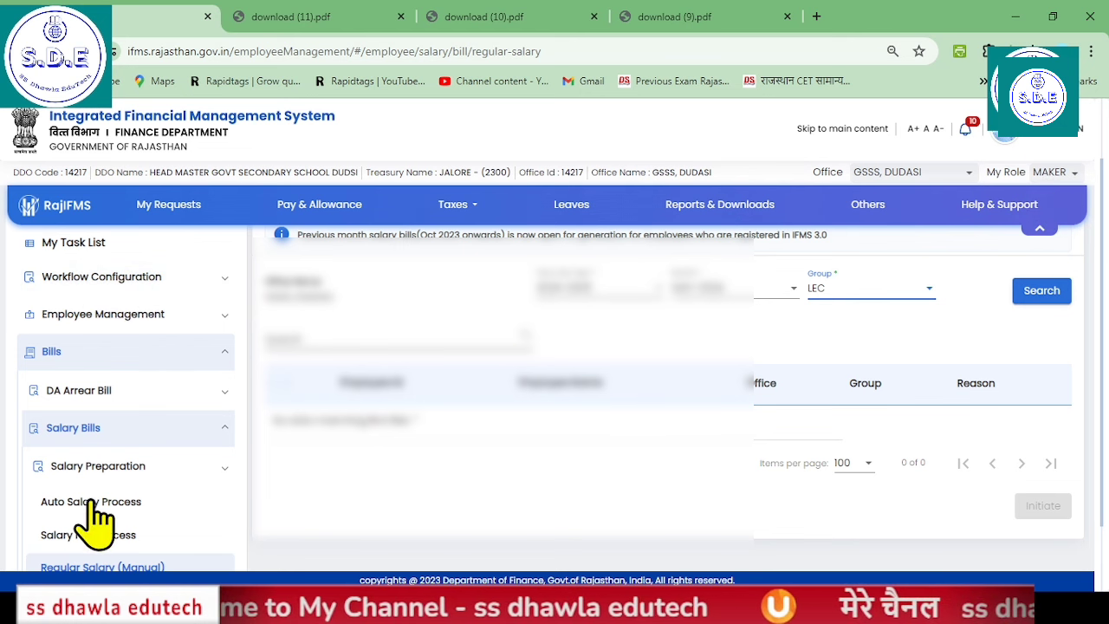
{"action": "scroll", "coordinate": [95, 517], "scroll_direction": "down", "scroll_amount": 2}
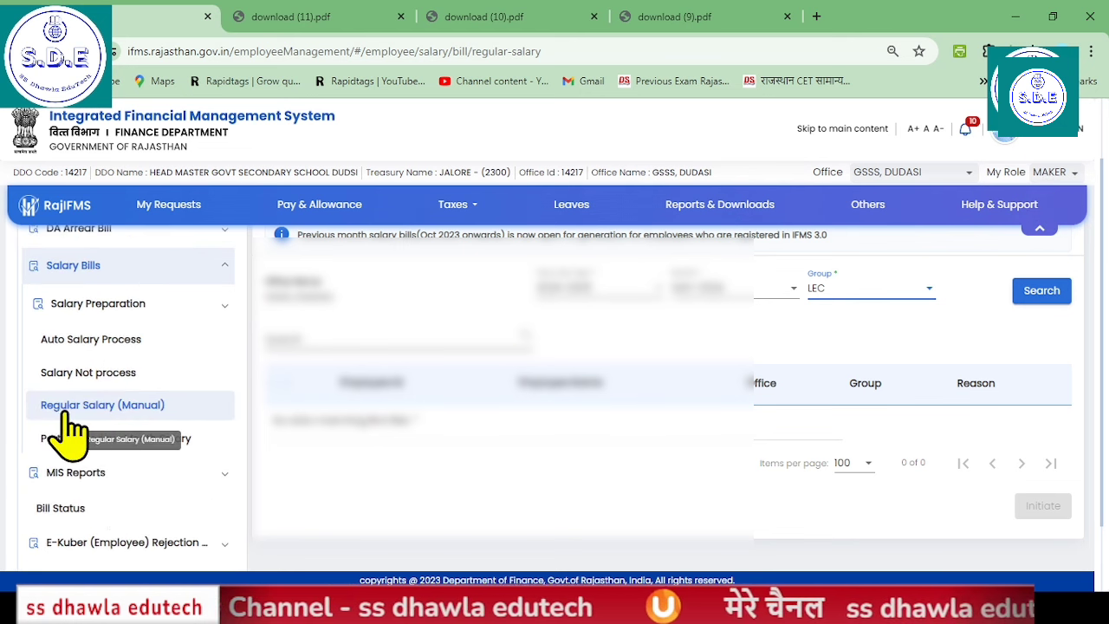
{"action": "left_click", "coordinate": [160, 408]}
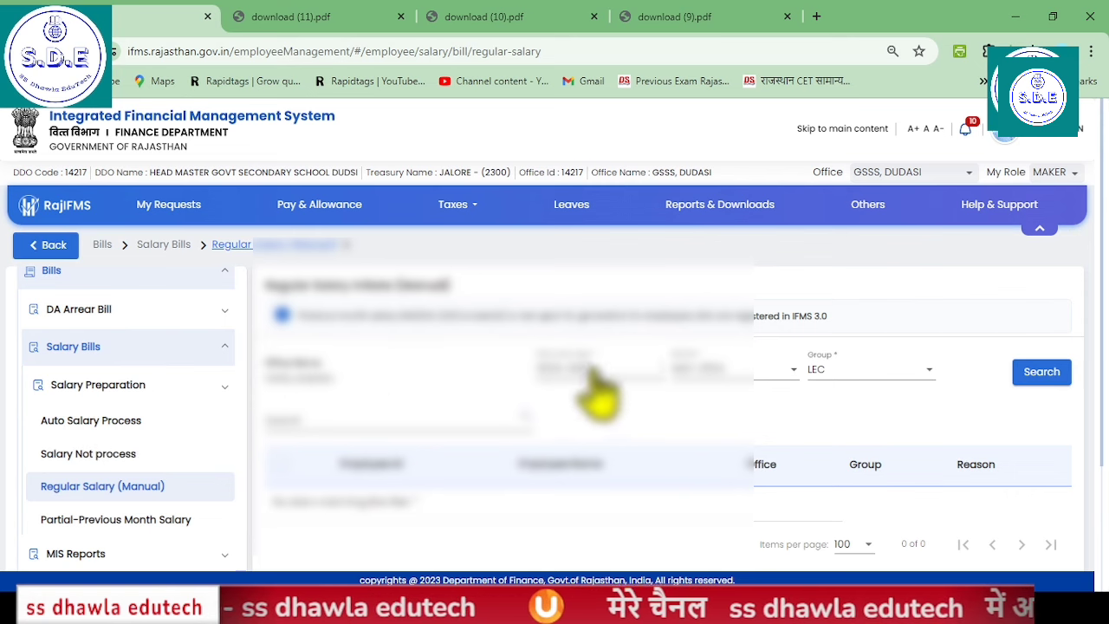
{"action": "left_click", "coordinate": [823, 378]}
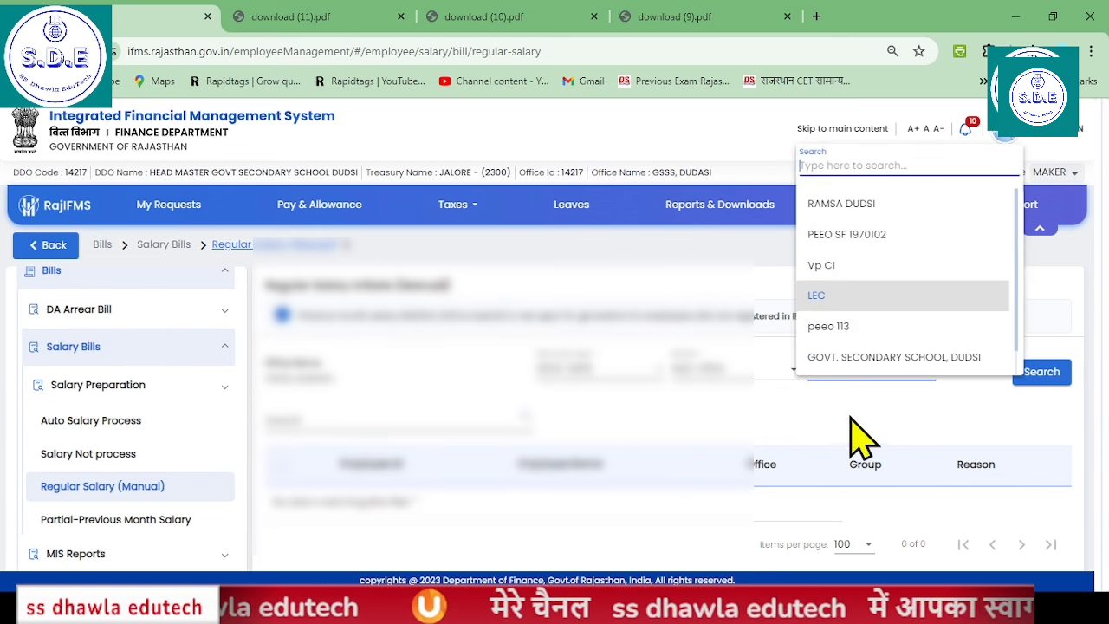
{"action": "left_click", "coordinate": [875, 350]}
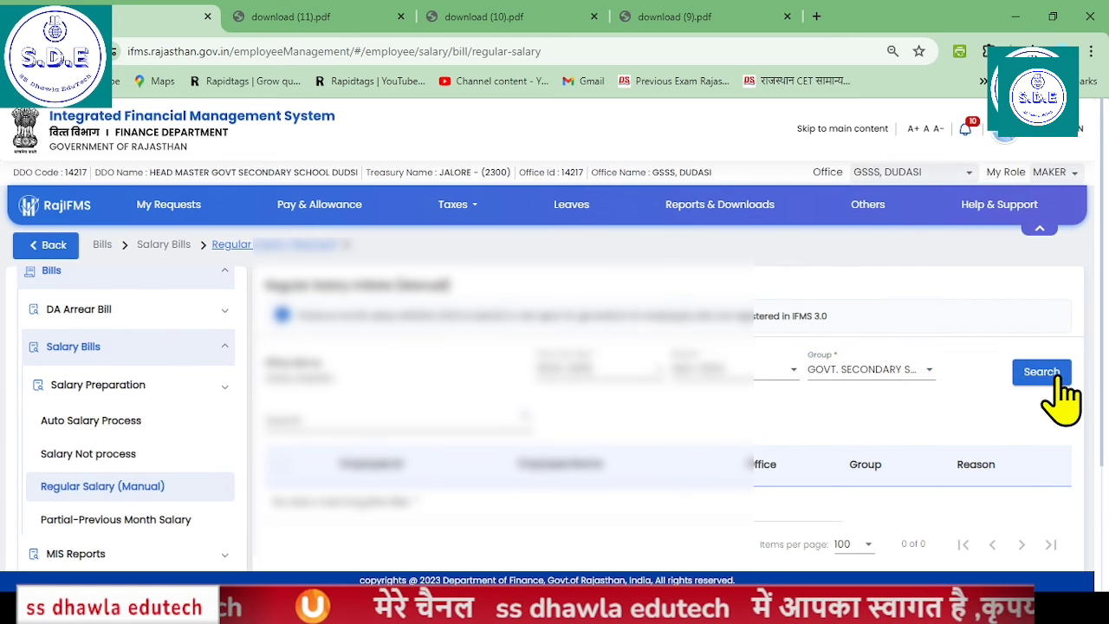
{"action": "scroll", "coordinate": [1051, 383], "scroll_direction": "down", "scroll_amount": 1}
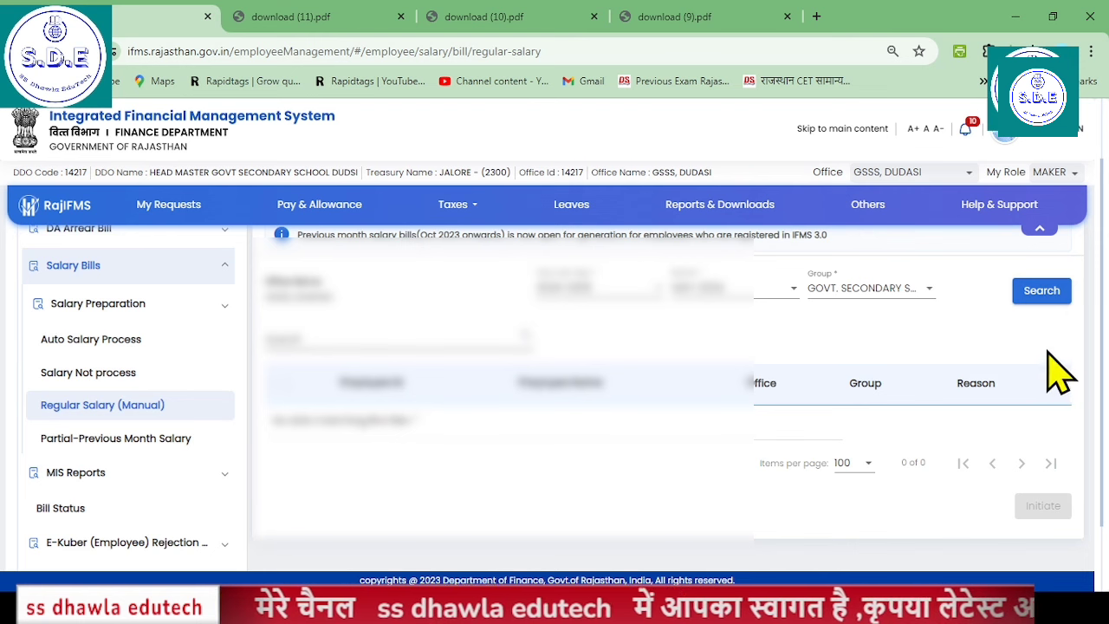
{"action": "left_click", "coordinate": [1036, 293]}
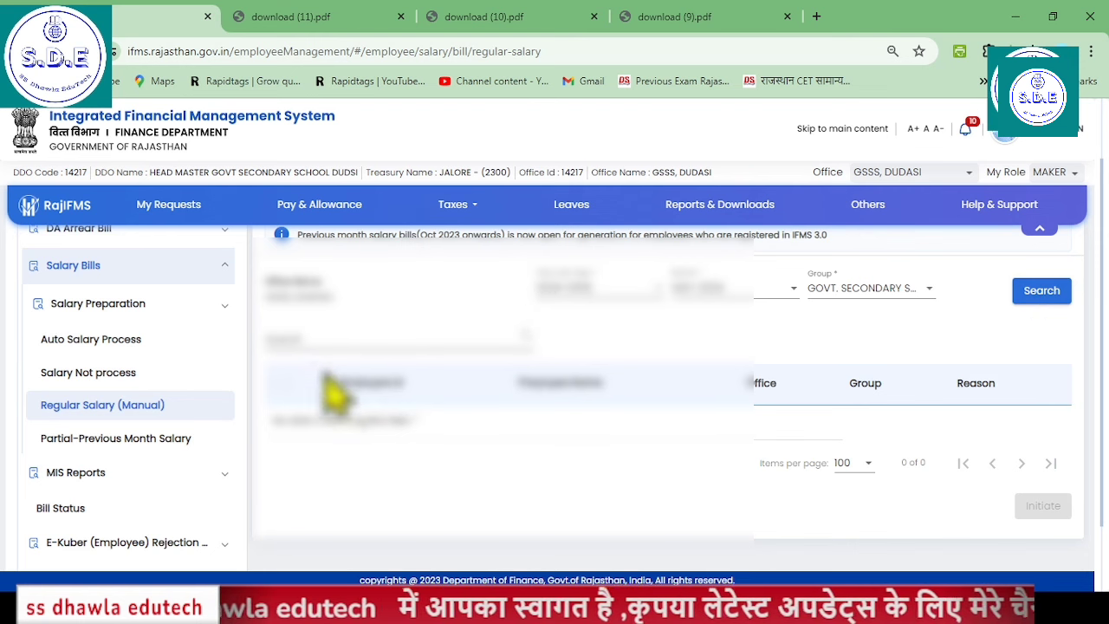
Step: Select the listed employees individually for salary initiation, starting with the second row and continuing through the last row
{"action": "scroll", "coordinate": [780, 438], "scroll_direction": "down", "scroll_amount": 1}
{"action": "scroll", "coordinate": [853, 485], "scroll_direction": "down", "scroll_amount": 4}
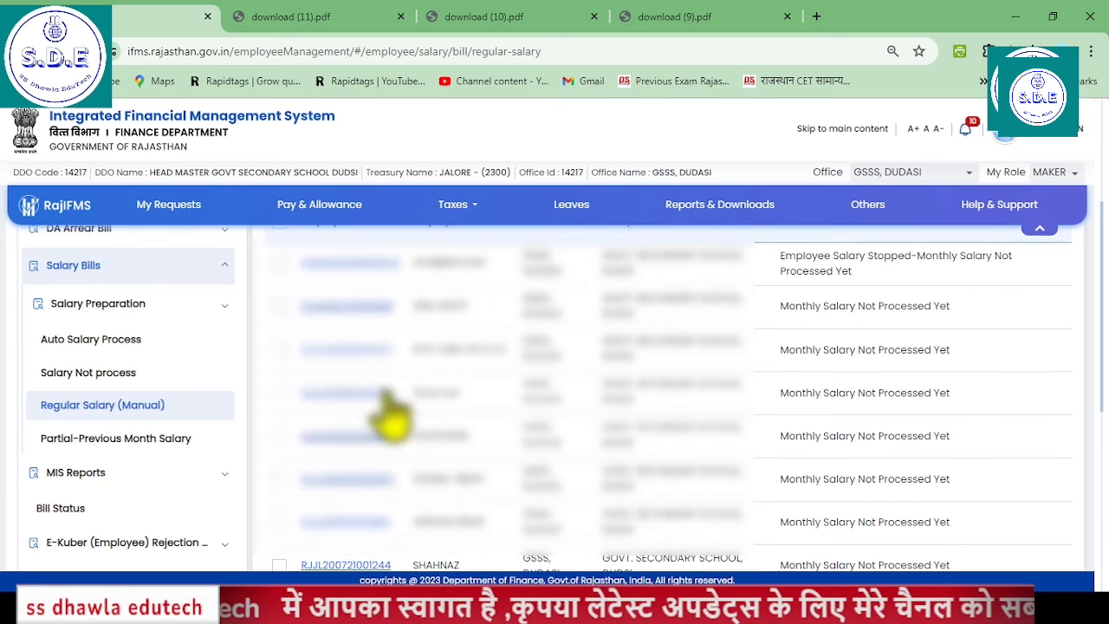
{"action": "scroll", "coordinate": [607, 507], "scroll_direction": "down", "scroll_amount": 2}
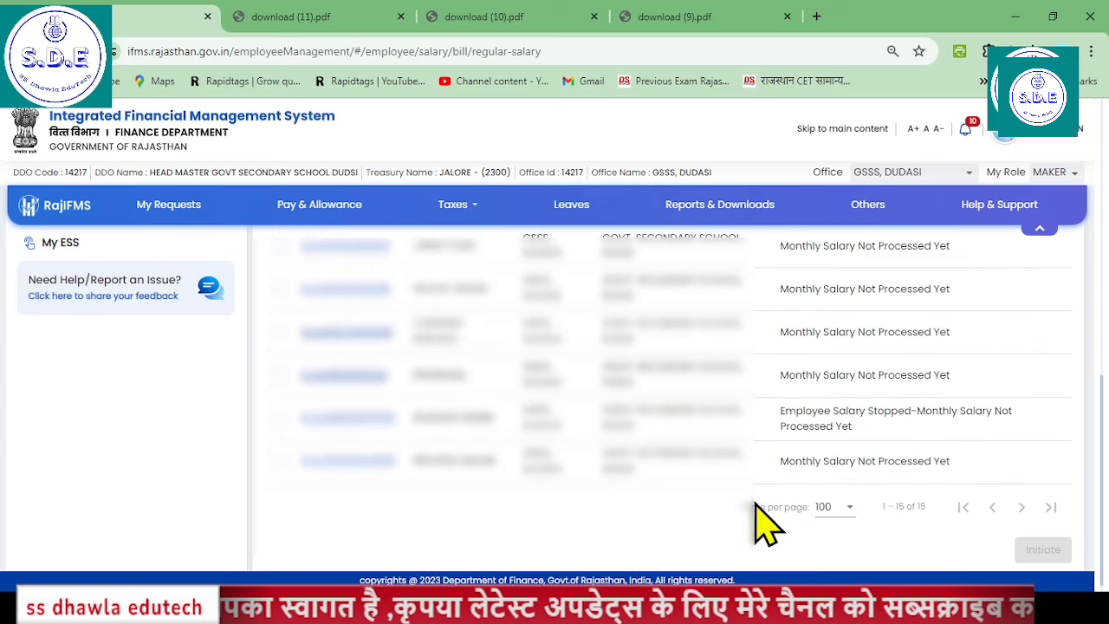
{"action": "scroll", "coordinate": [595, 416], "scroll_direction": "up", "scroll_amount": 4}
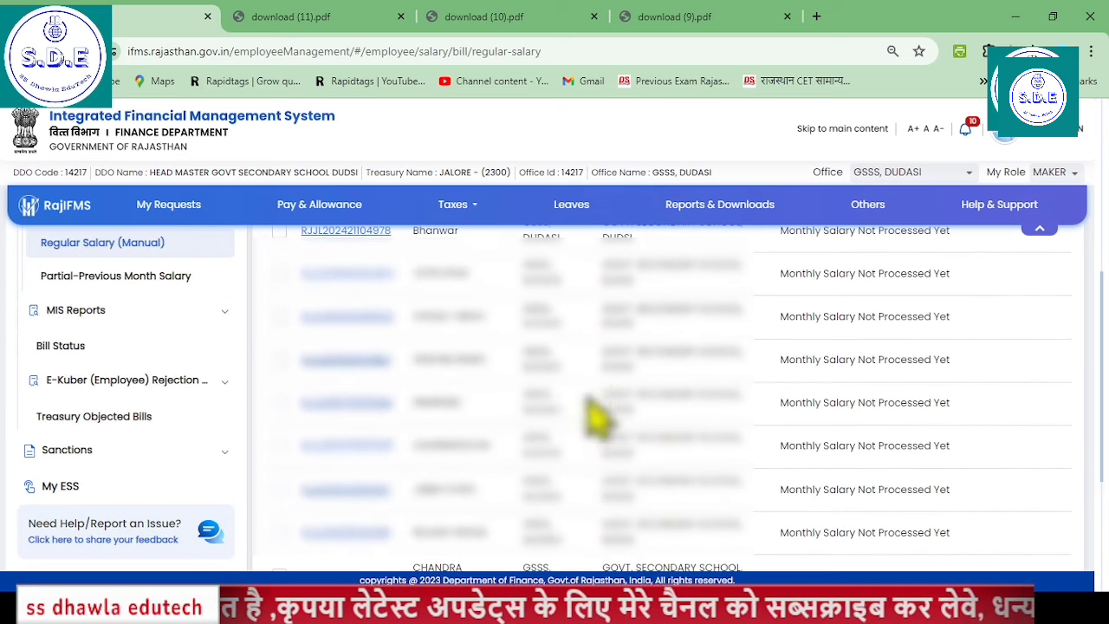
{"action": "left_click", "coordinate": [279, 306]}
{"action": "left_click", "coordinate": [279, 349]}
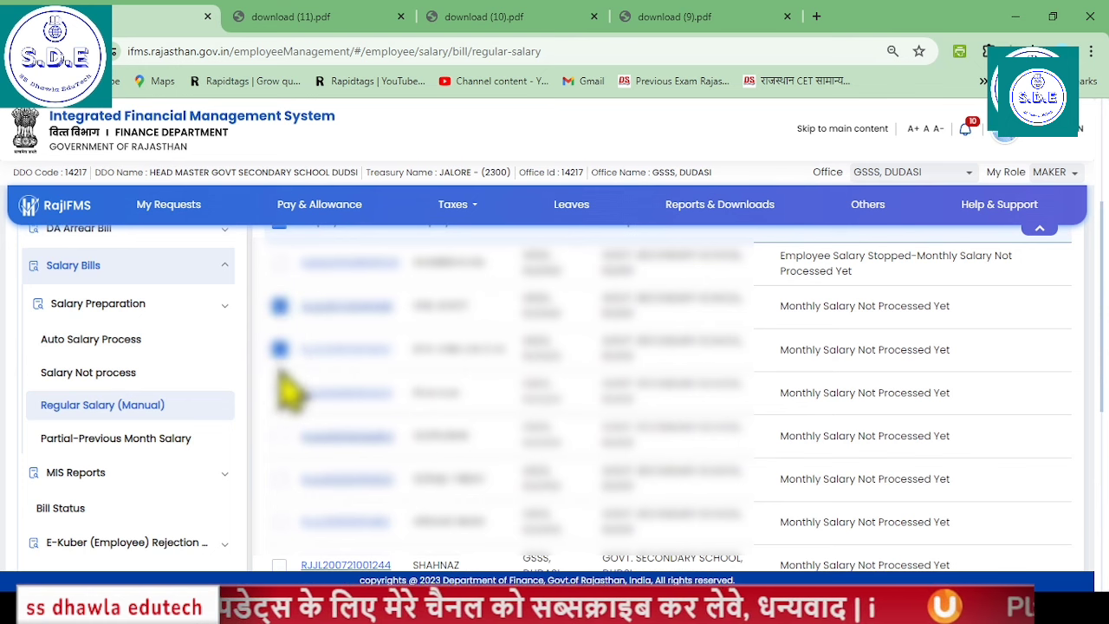
{"action": "left_click", "coordinate": [279, 393]}
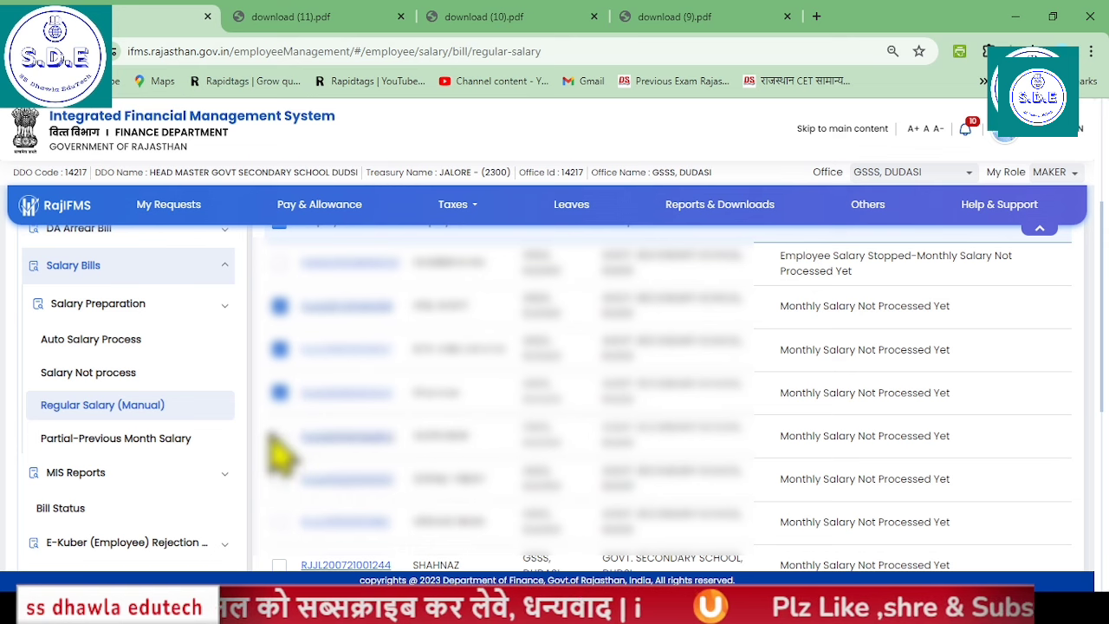
{"action": "left_click", "coordinate": [279, 436]}
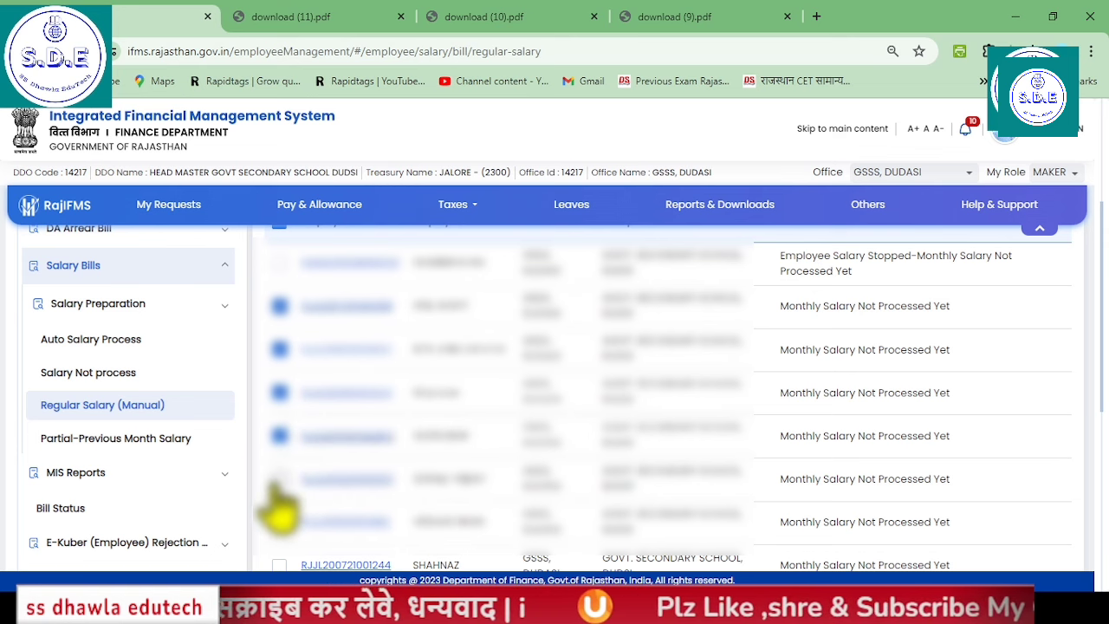
{"action": "left_click", "coordinate": [279, 478]}
{"action": "scroll", "coordinate": [312, 507], "scroll_direction": "down", "scroll_amount": 2}
{"action": "left_click", "coordinate": [279, 359]}
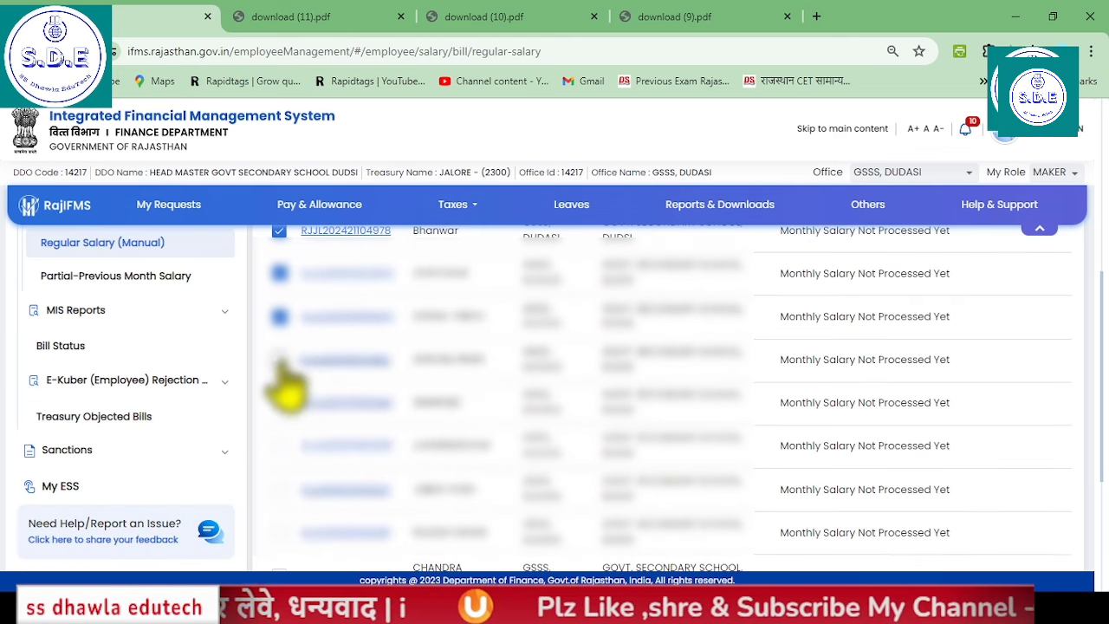
{"action": "left_click", "coordinate": [279, 402]}
{"action": "left_click", "coordinate": [279, 445]}
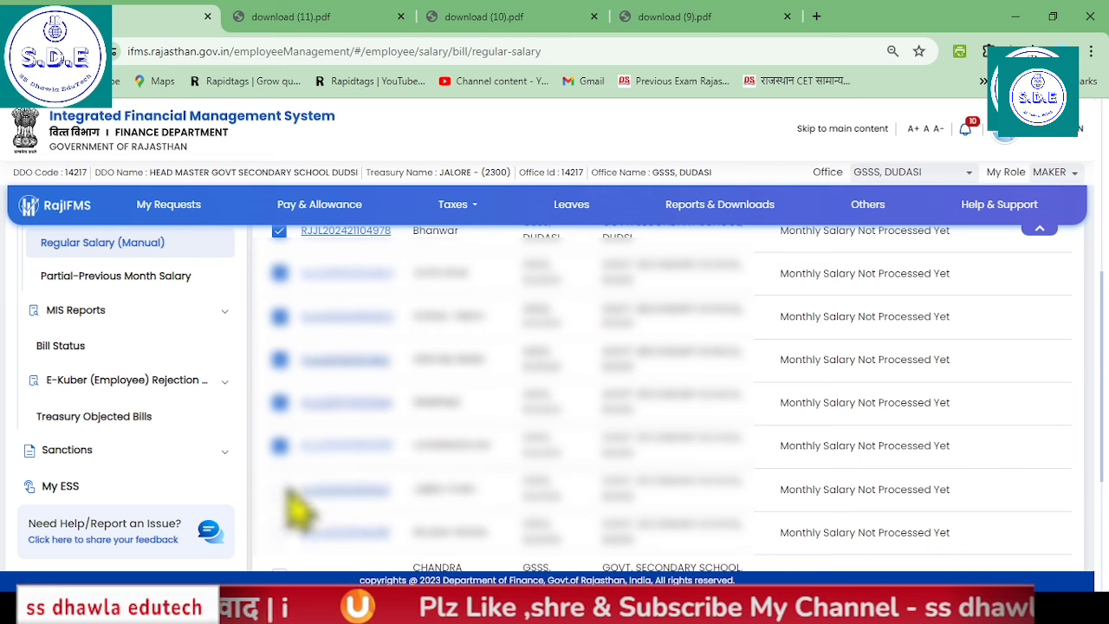
{"action": "left_click", "coordinate": [279, 489]}
{"action": "scroll", "coordinate": [286, 502], "scroll_direction": "down", "scroll_amount": 2}
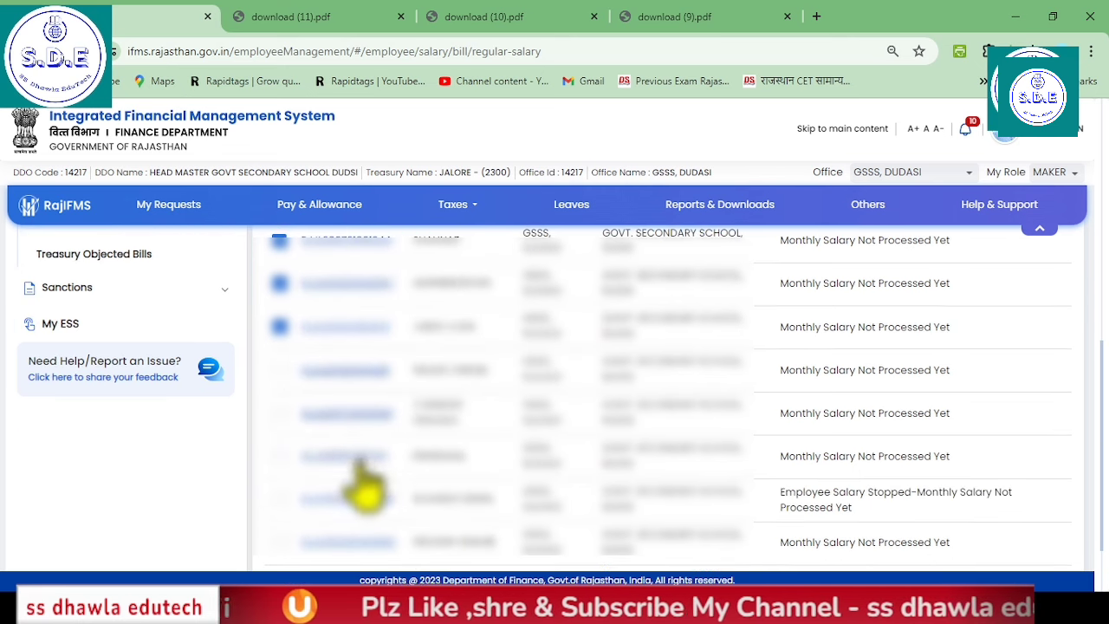
{"action": "left_click", "coordinate": [279, 370]}
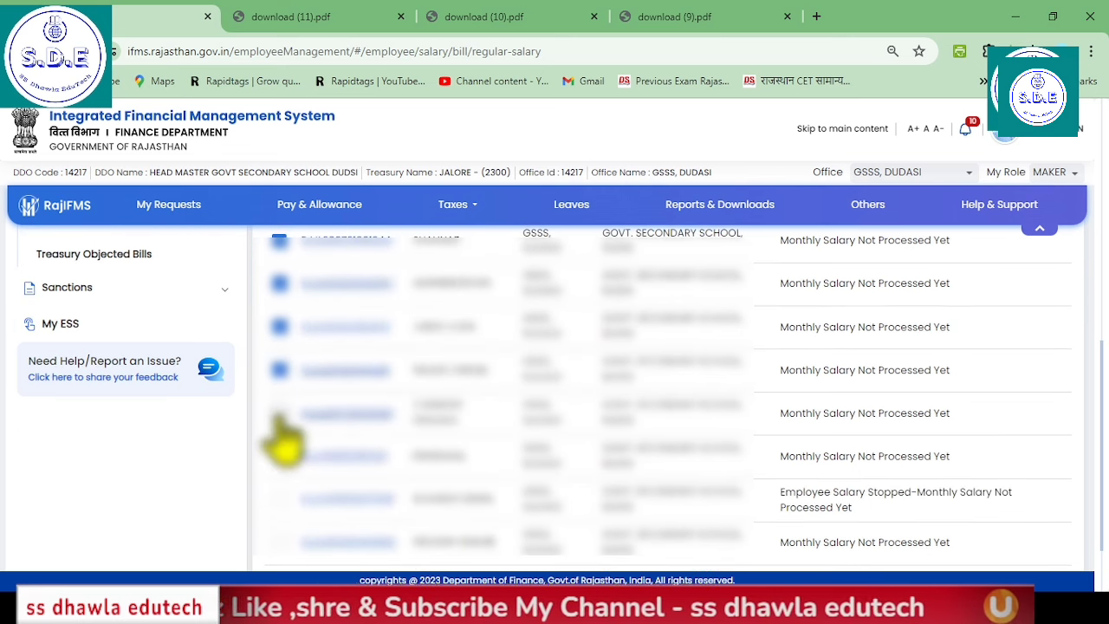
{"action": "left_click", "coordinate": [279, 414]}
{"action": "left_click", "coordinate": [279, 456]}
{"action": "left_click", "coordinate": [279, 500]}
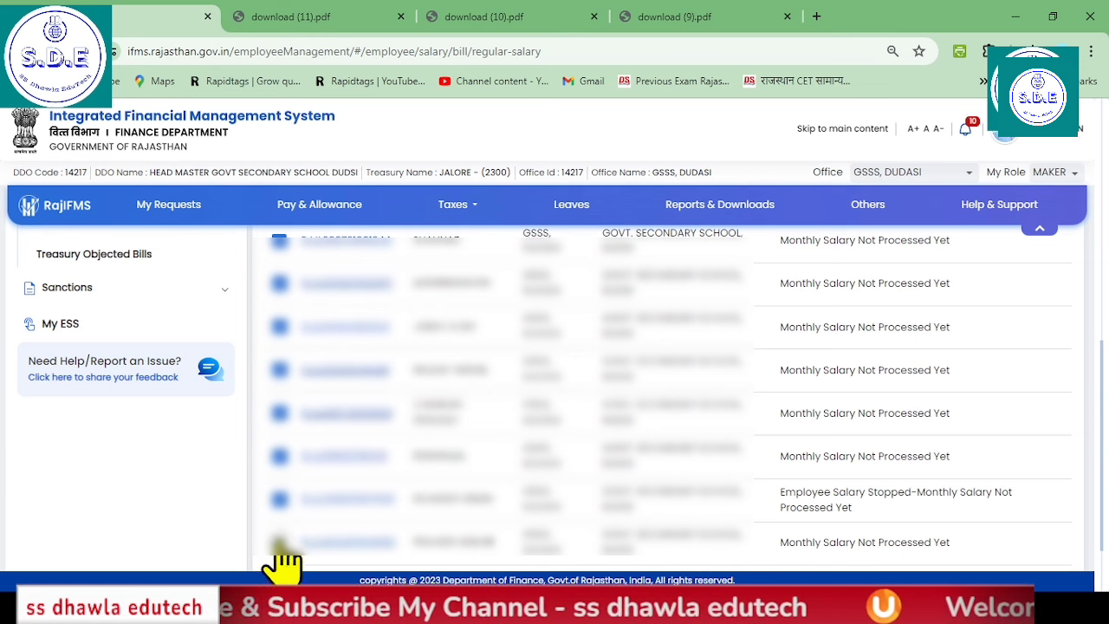
{"action": "left_click", "coordinate": [279, 542]}
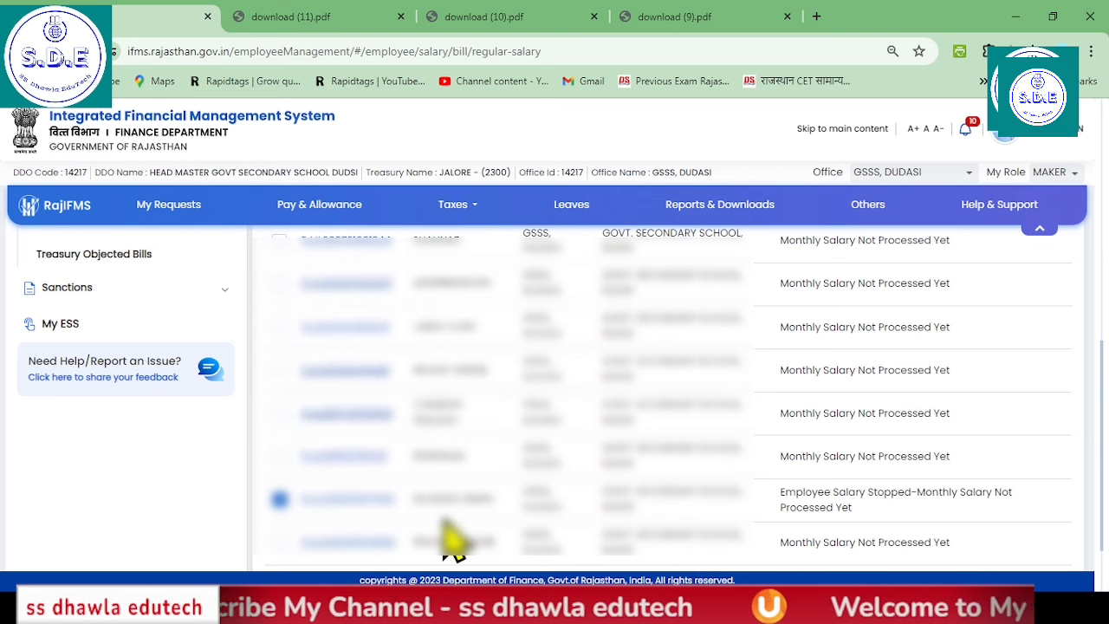
Step: Initiate regular salary for the employees marked only Monthly Salary Not Processed Yet, leaving those with stopped salaries unselected
{"action": "scroll", "coordinate": [450, 540], "scroll_direction": "down", "scroll_amount": 1}
{"action": "scroll", "coordinate": [318, 415], "scroll_direction": "up", "scroll_amount": 1}
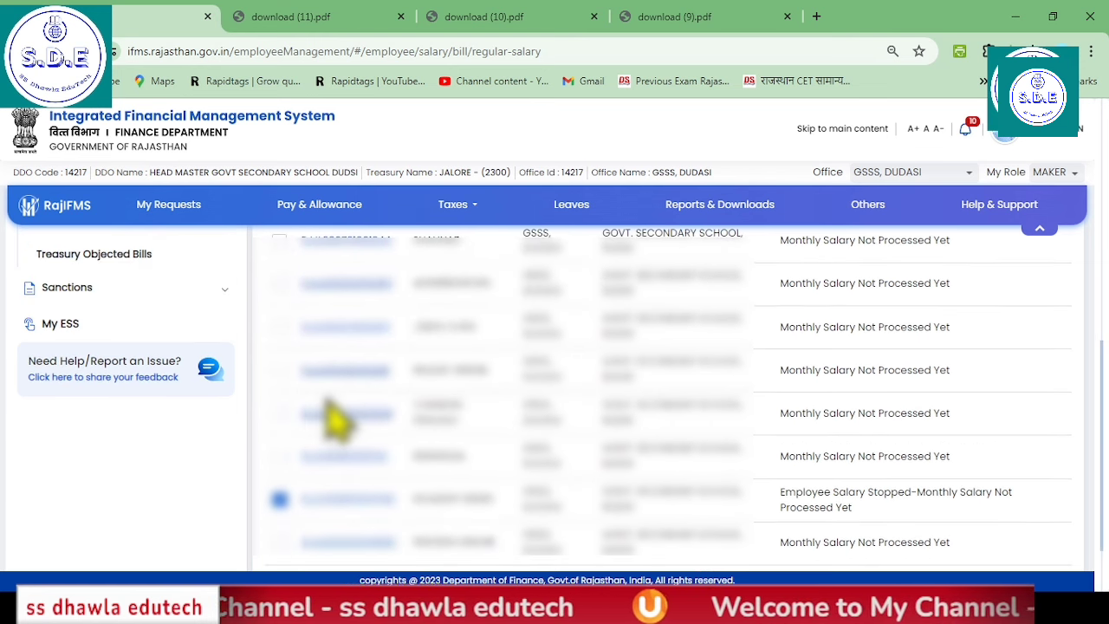
{"action": "scroll", "coordinate": [329, 409], "scroll_direction": "up", "scroll_amount": 2}
{"action": "scroll", "coordinate": [336, 416], "scroll_direction": "up", "scroll_amount": 4}
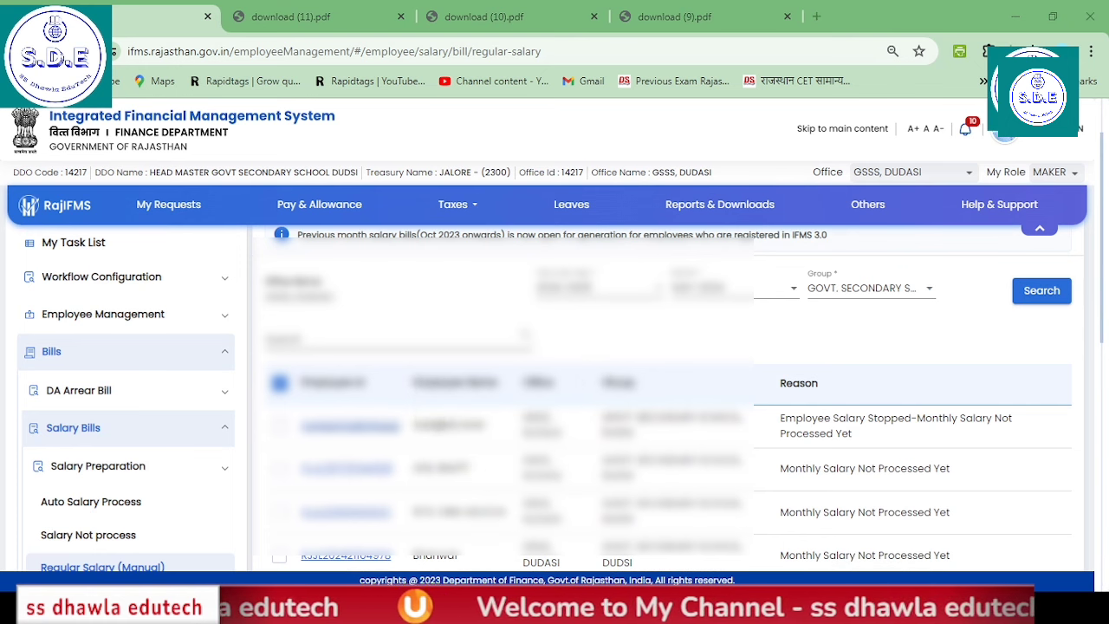
{"action": "scroll", "coordinate": [554, 390], "scroll_direction": "down", "scroll_amount": 7}
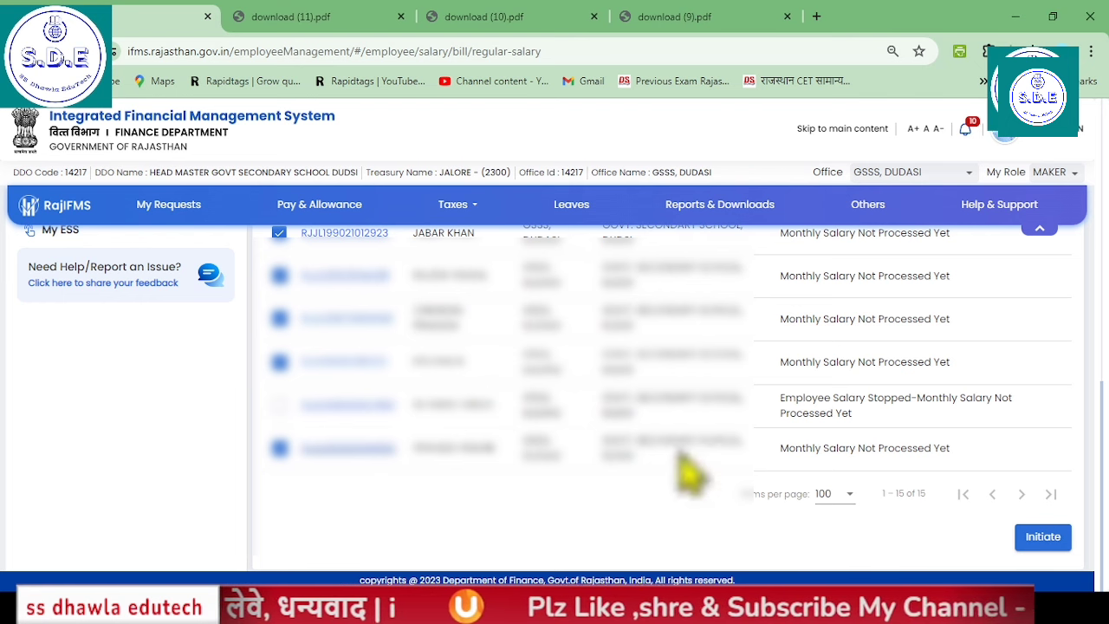
{"action": "scroll", "coordinate": [1069, 376], "scroll_direction": "up", "scroll_amount": 6}
{"action": "scroll", "coordinate": [940, 329], "scroll_direction": "down", "scroll_amount": 6}
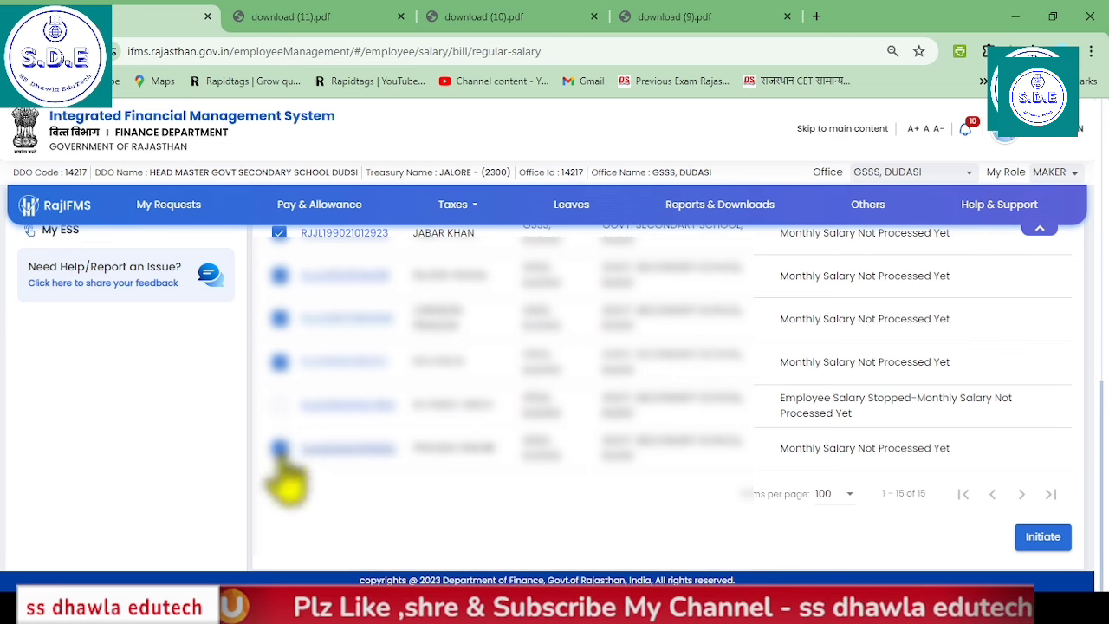
{"action": "left_click", "coordinate": [1043, 537]}
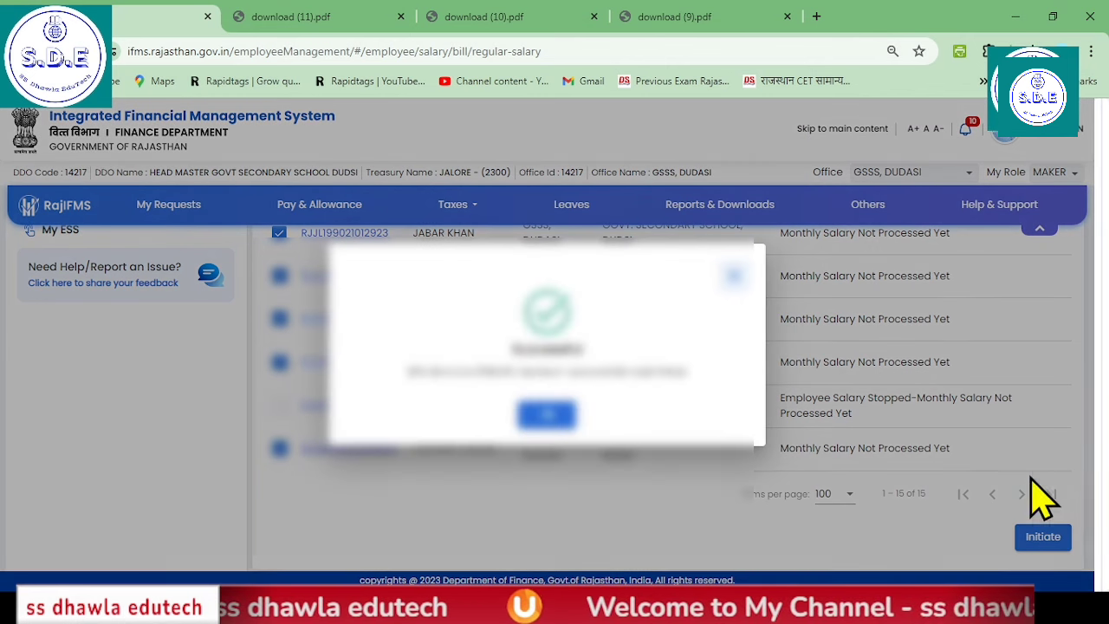
{"action": "left_click", "coordinate": [546, 416]}
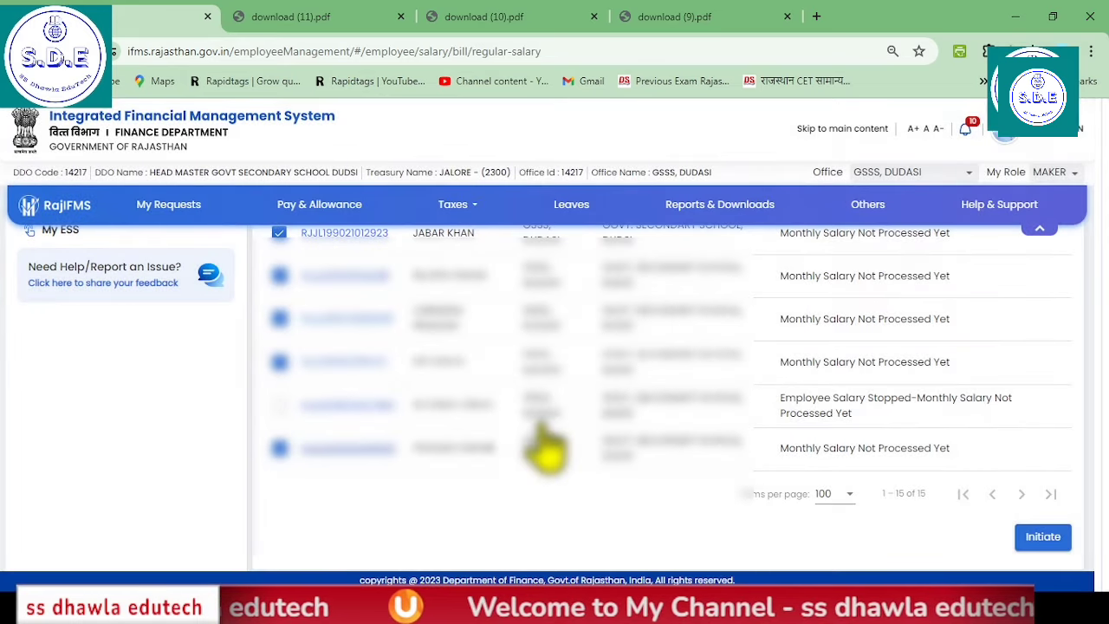
Step: Open the Bill Status page and view the first listed bill's report in download (12).pdf
{"action": "scroll", "coordinate": [364, 442], "scroll_direction": "up", "scroll_amount": 3}
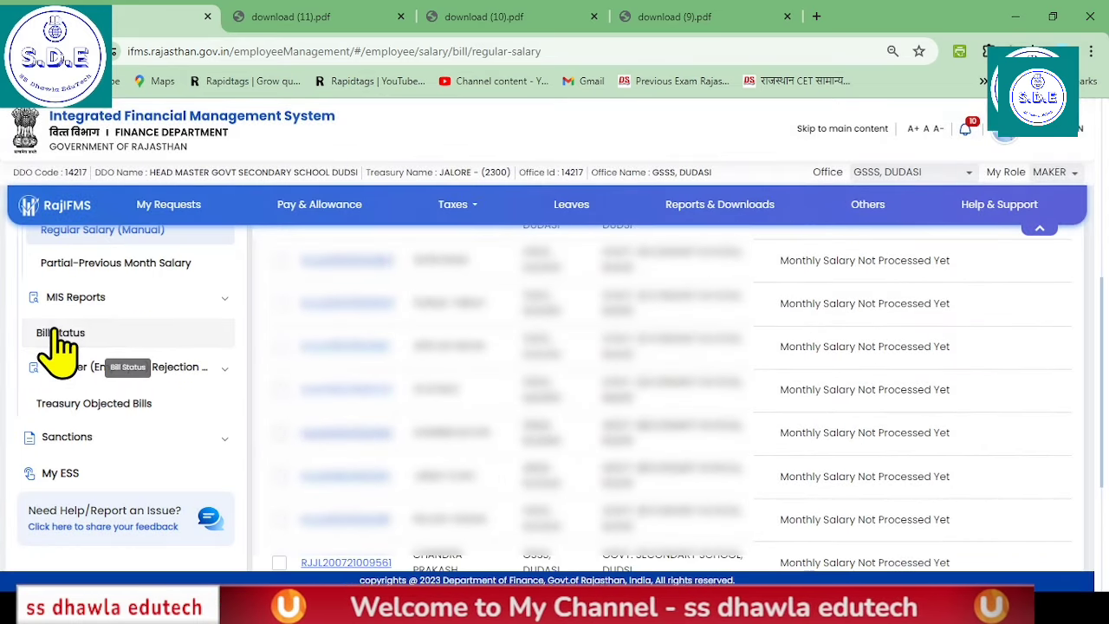
{"action": "left_click", "coordinate": [111, 338]}
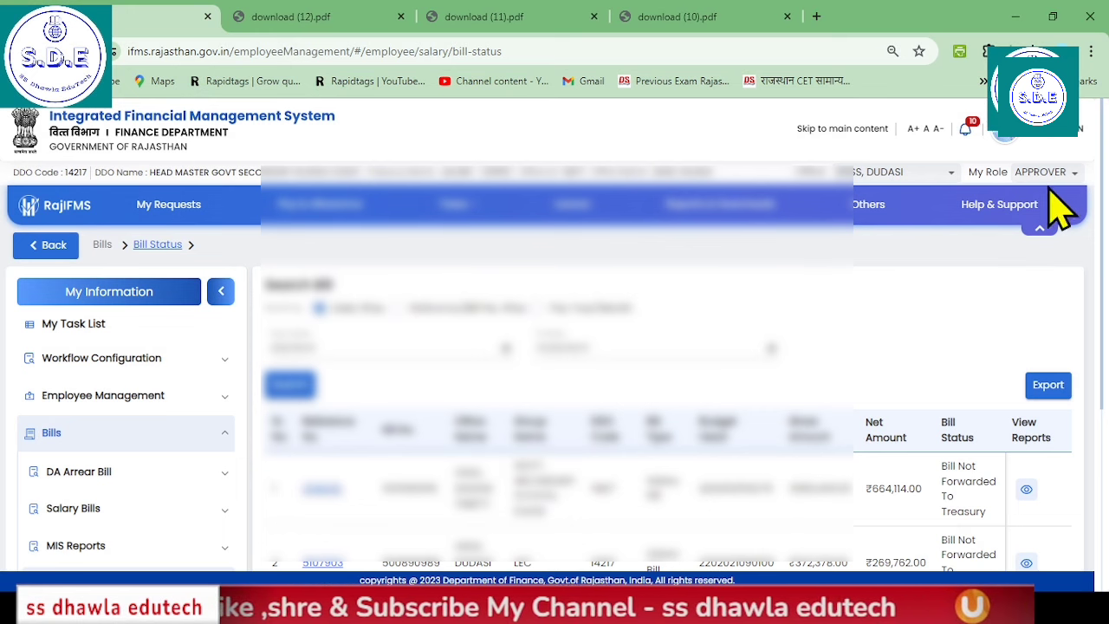
{"action": "scroll", "coordinate": [1040, 243], "scroll_direction": "down", "scroll_amount": 1}
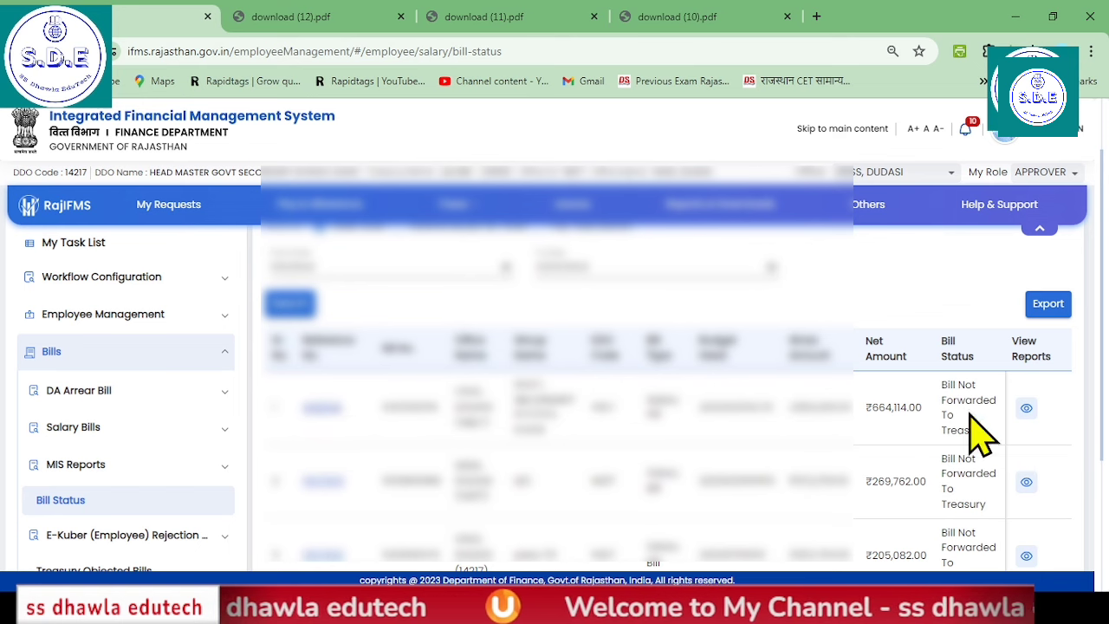
{"action": "left_click", "coordinate": [1028, 408]}
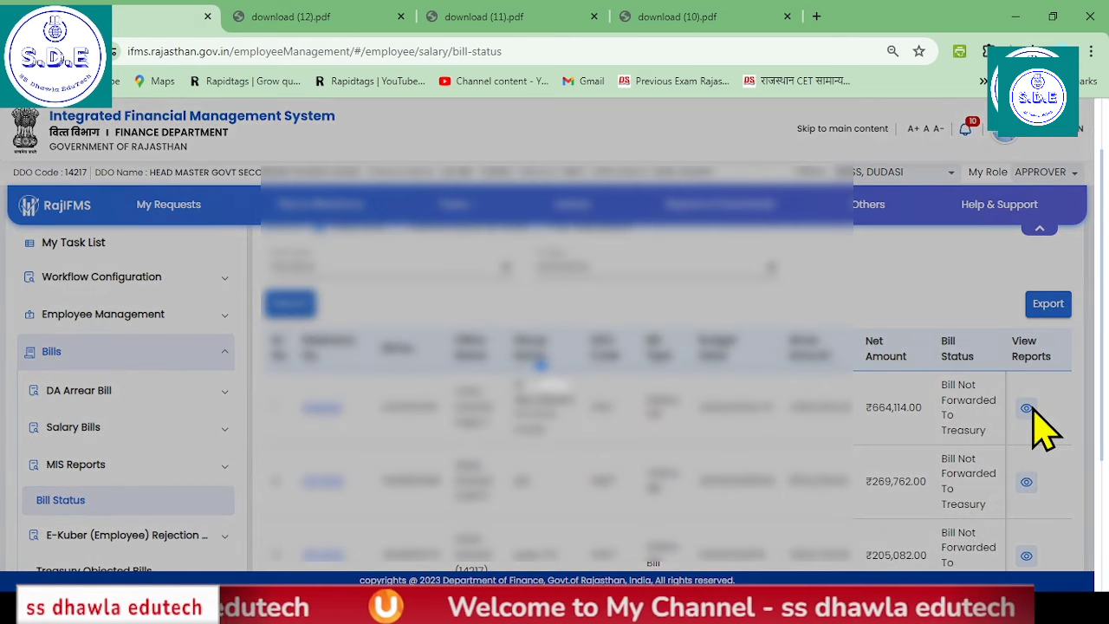
{"action": "left_click", "coordinate": [318, 22]}
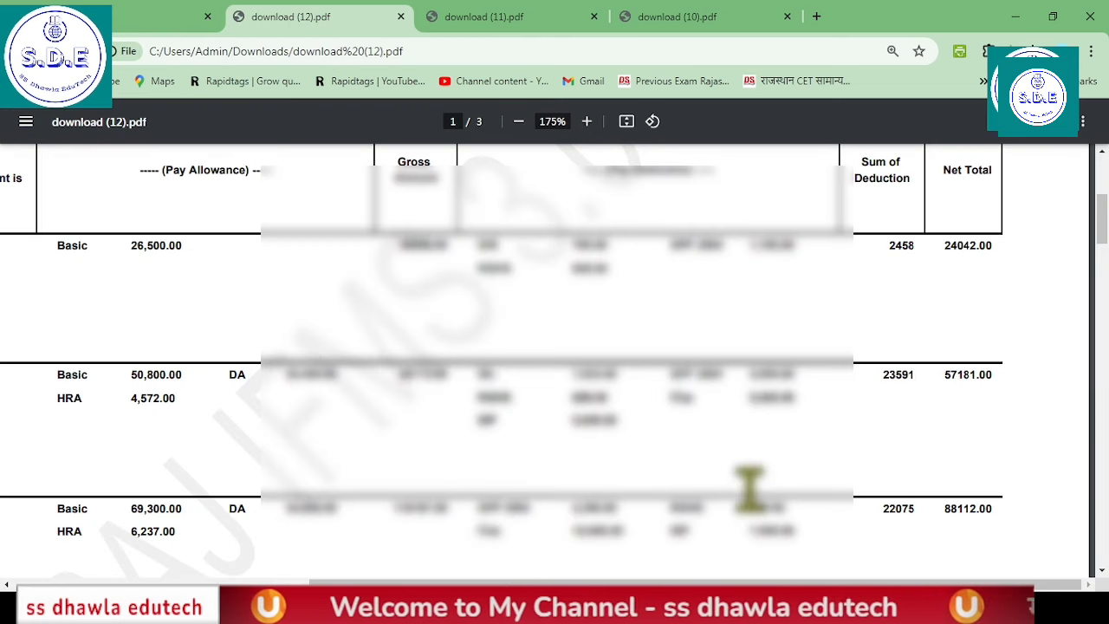